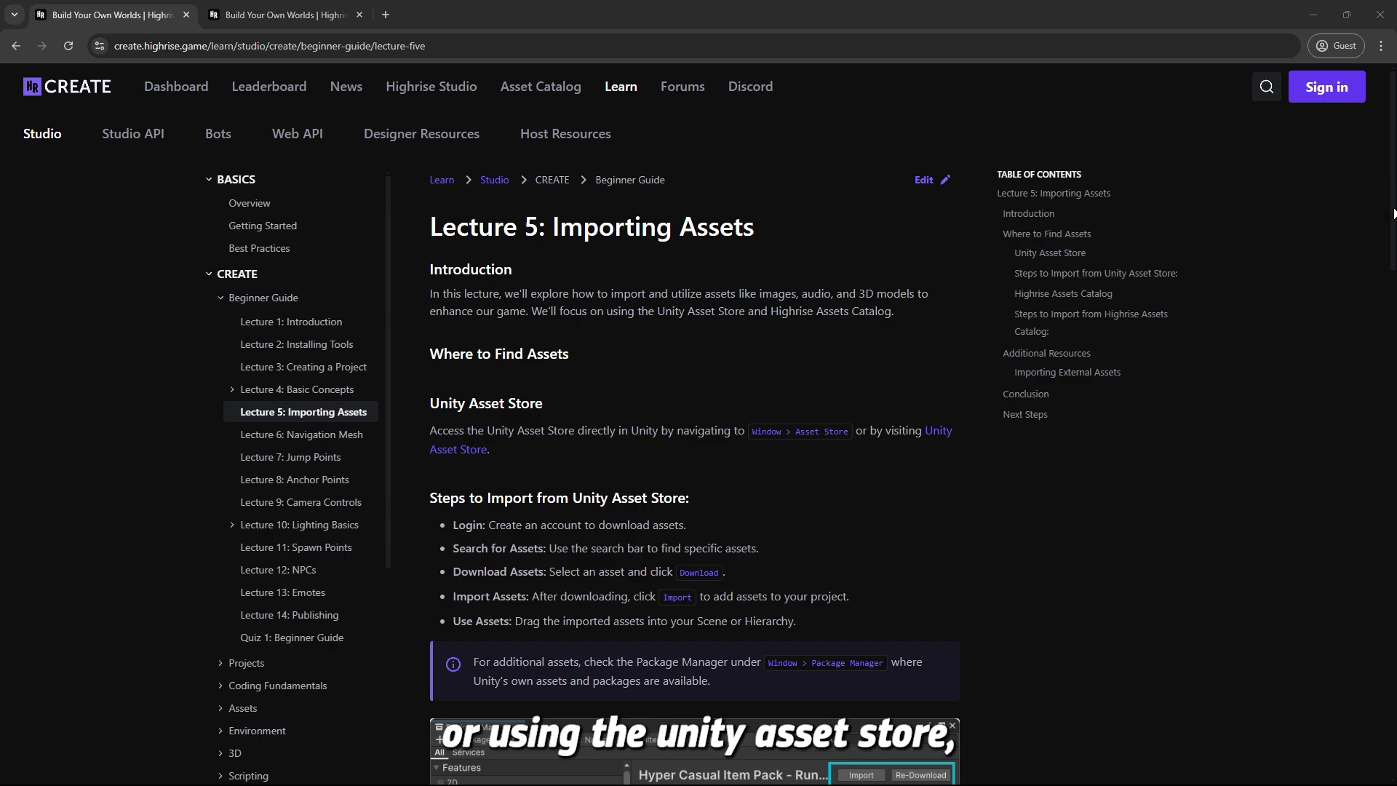
Open the Tropical Pirate Island card in the Asset Catalog and start its download
scroll(1393, 216, down, 12)
scroll(1295, 483, down, 1)
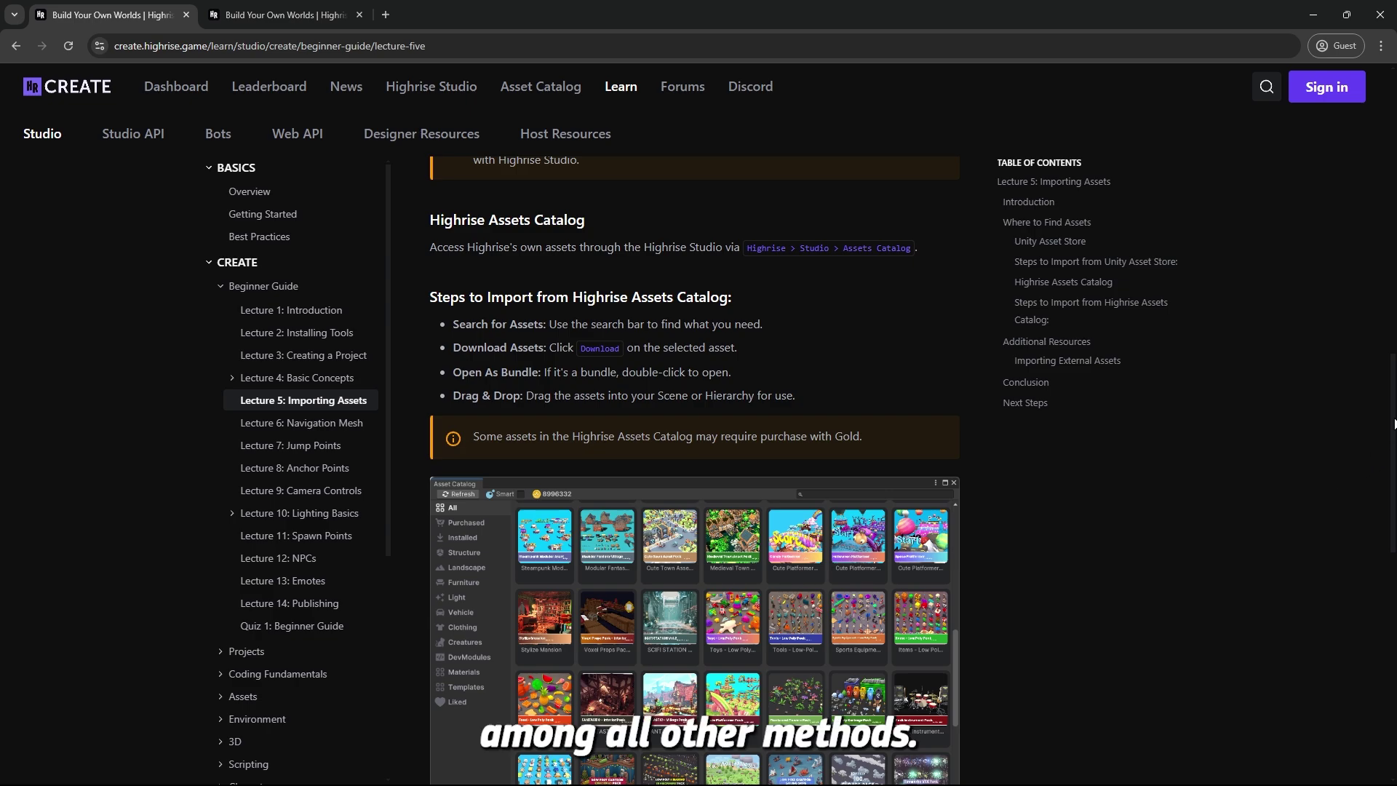
scroll(1394, 410, down, 7)
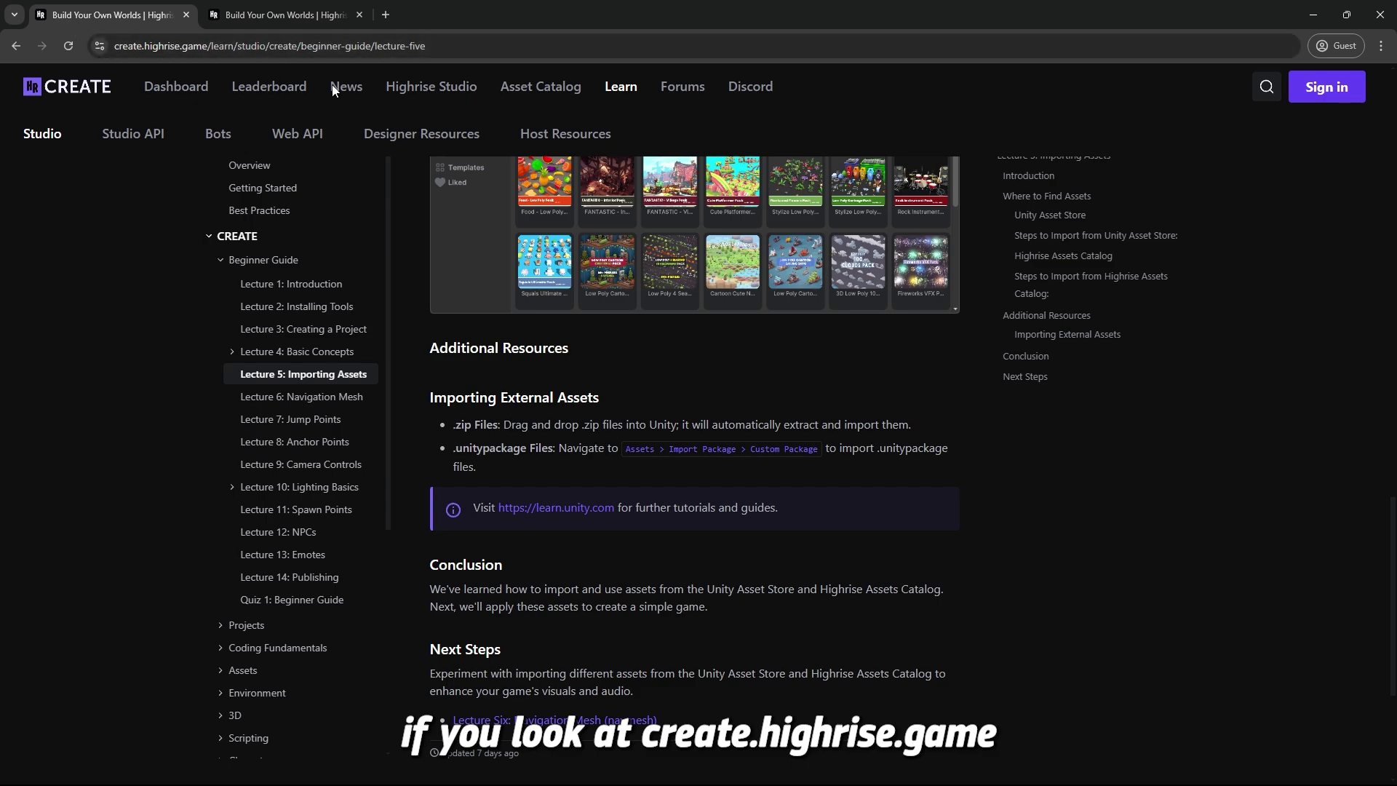
click(551, 97)
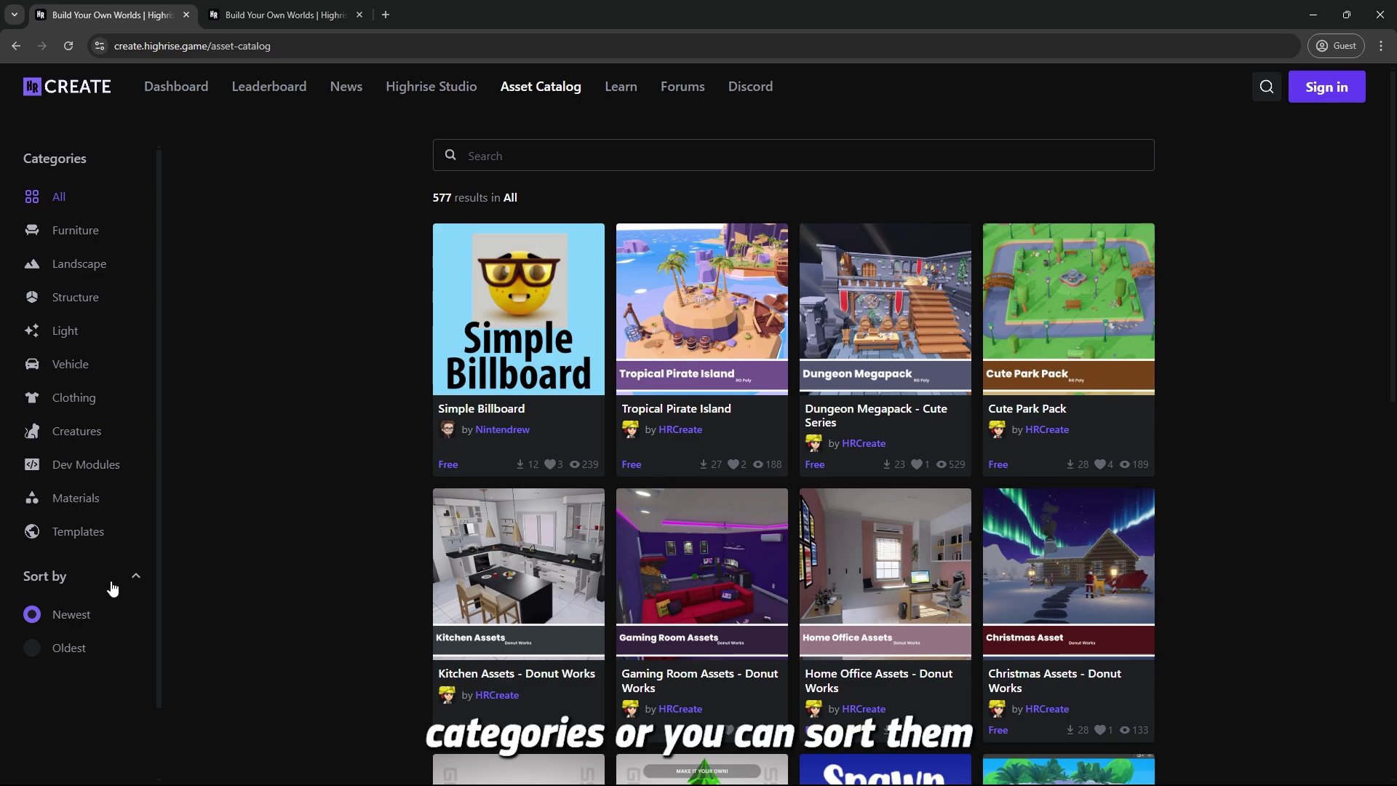
click(750, 353)
click(904, 380)
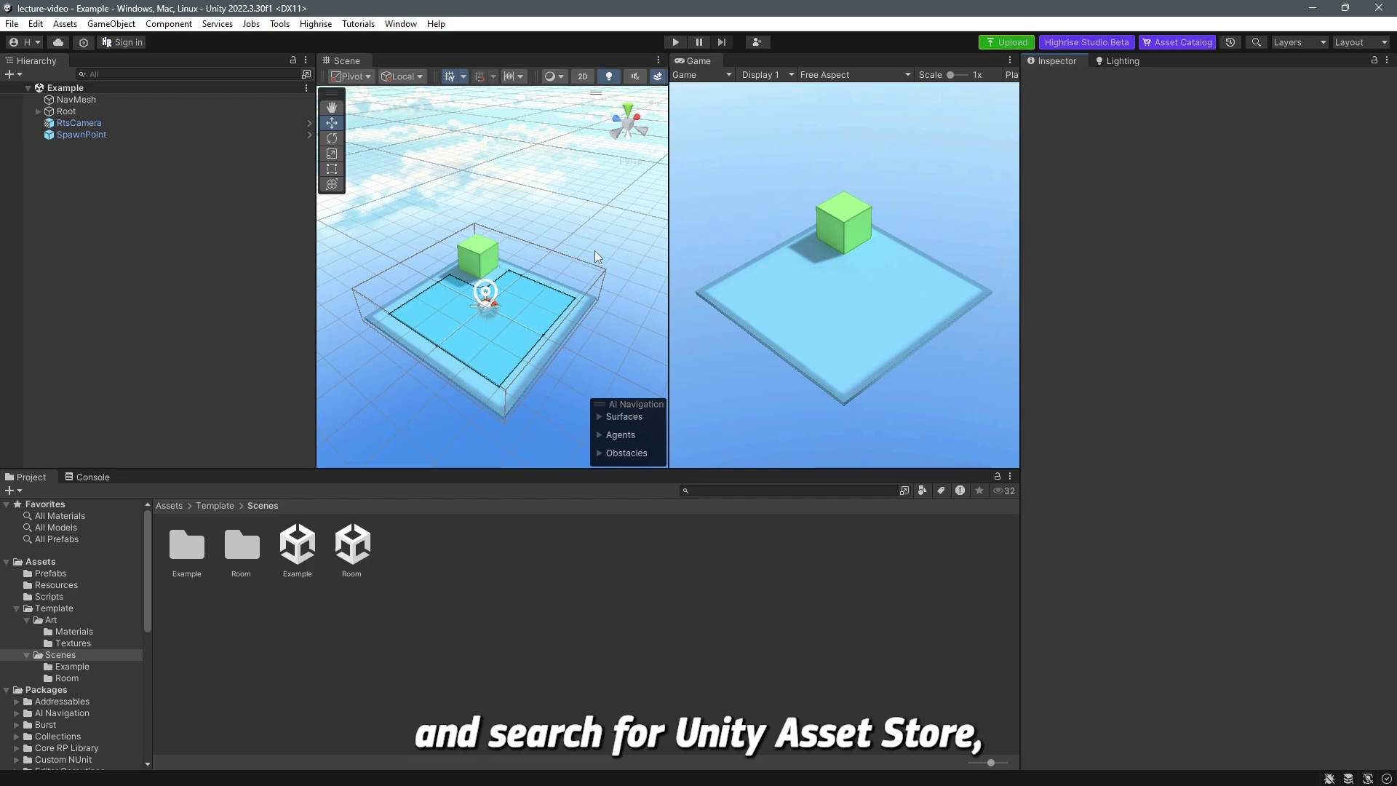
Launch the Asset Store website from Window > Asset Store in a maximised browser
click(397, 24)
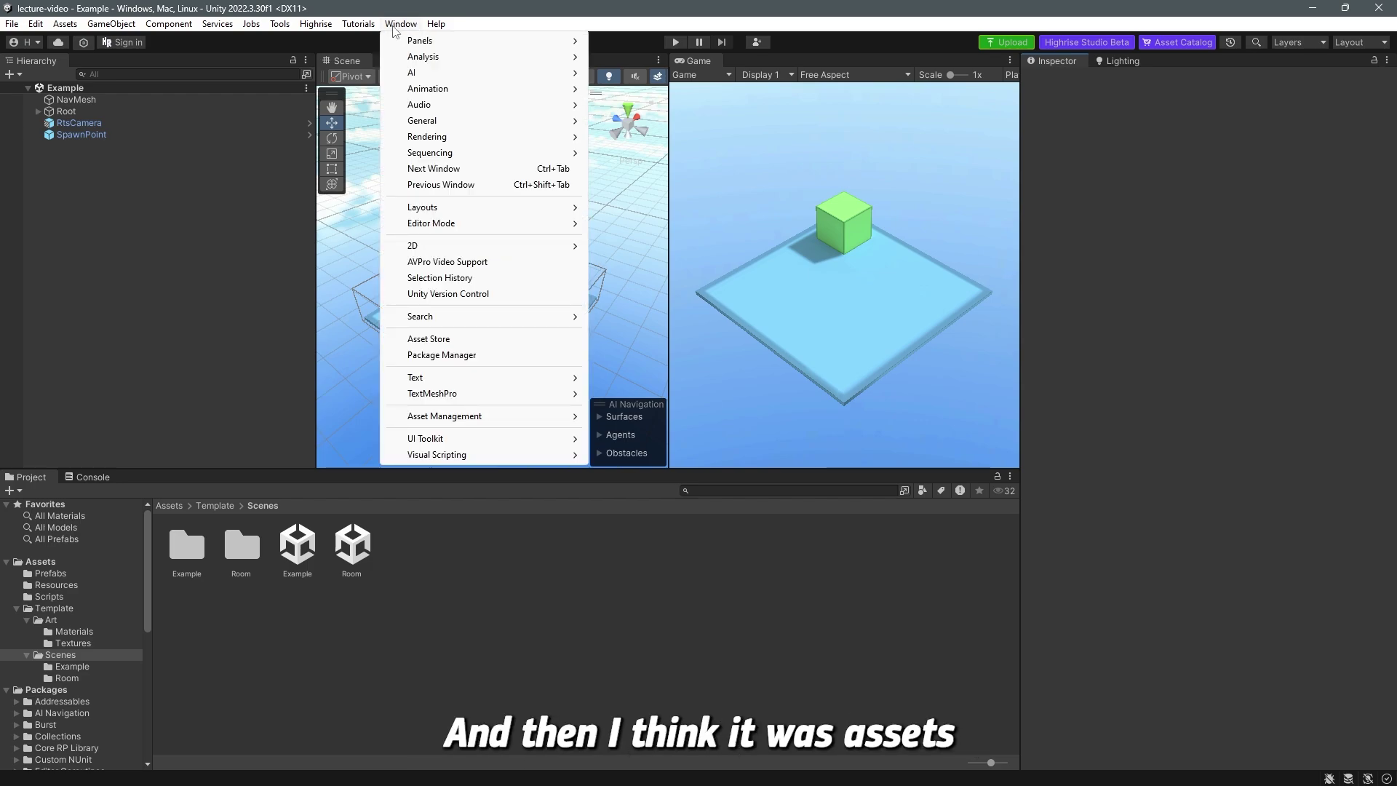
click(451, 339)
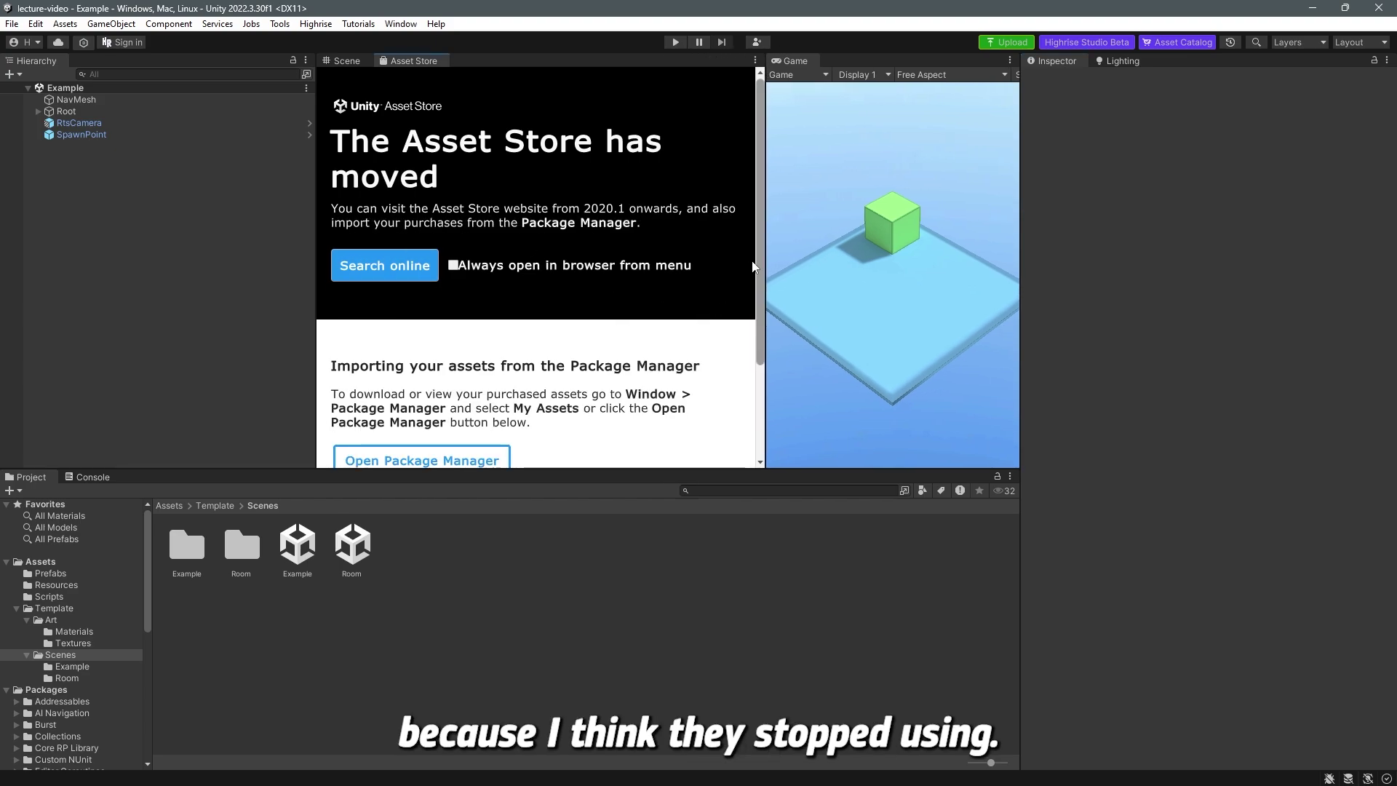
drag(762, 251, 508, 150)
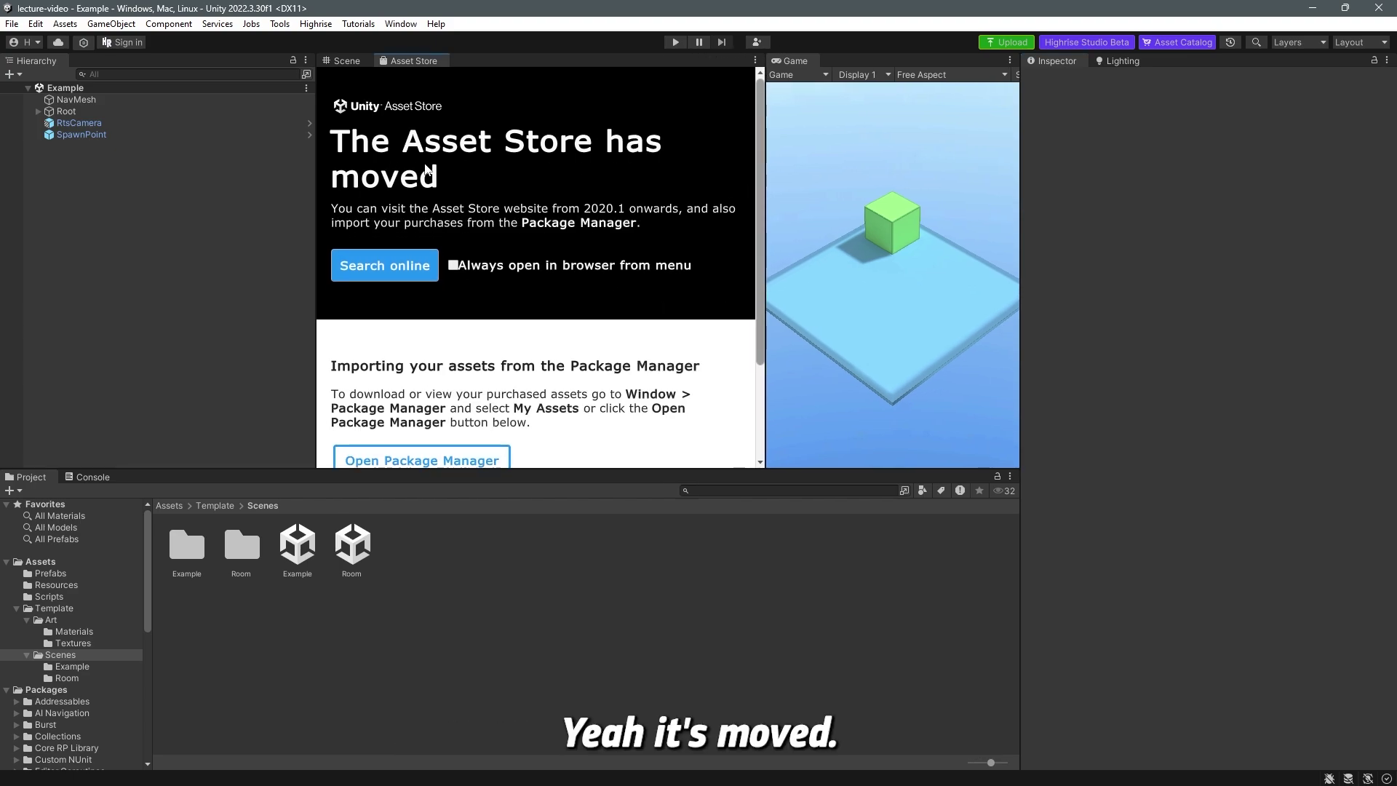
click(370, 276)
click(435, 268)
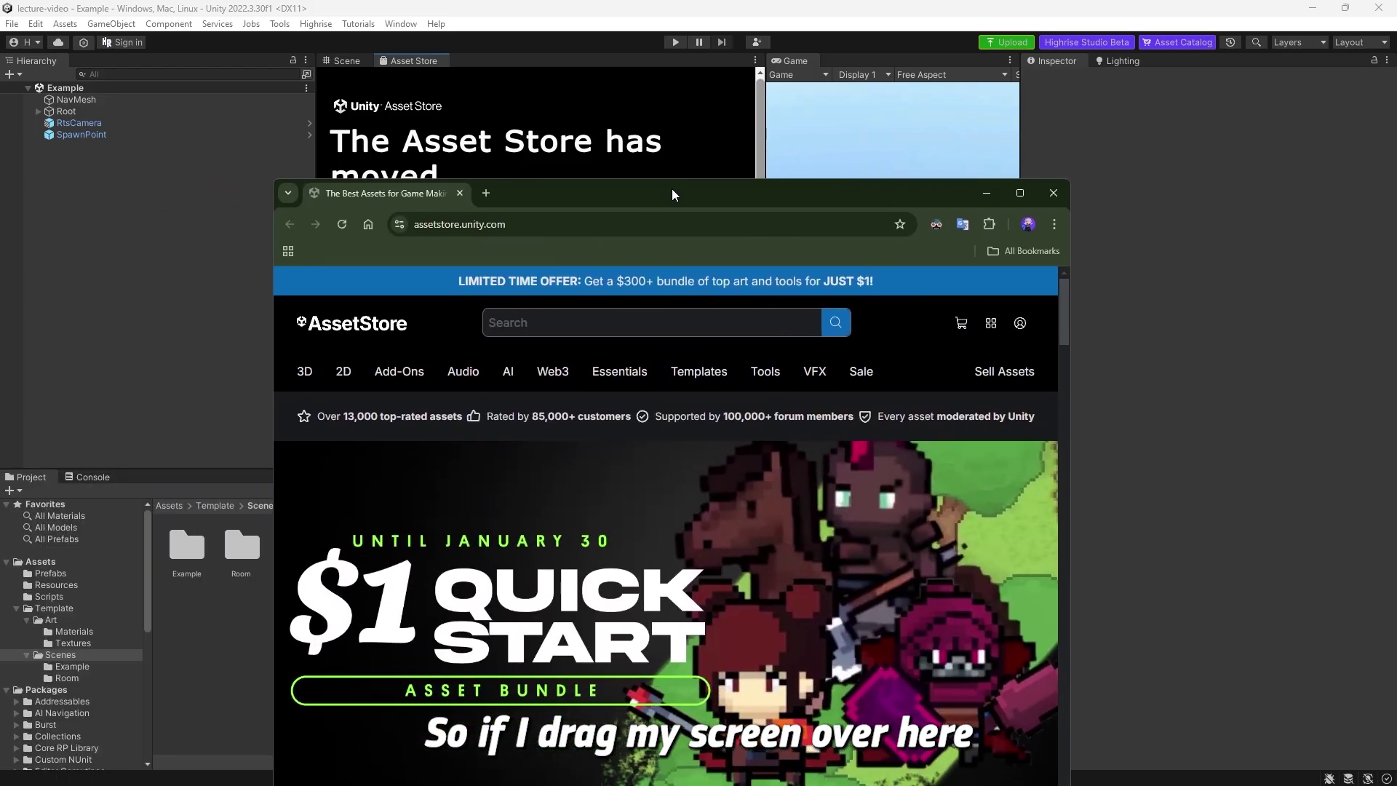
double_click(671, 189)
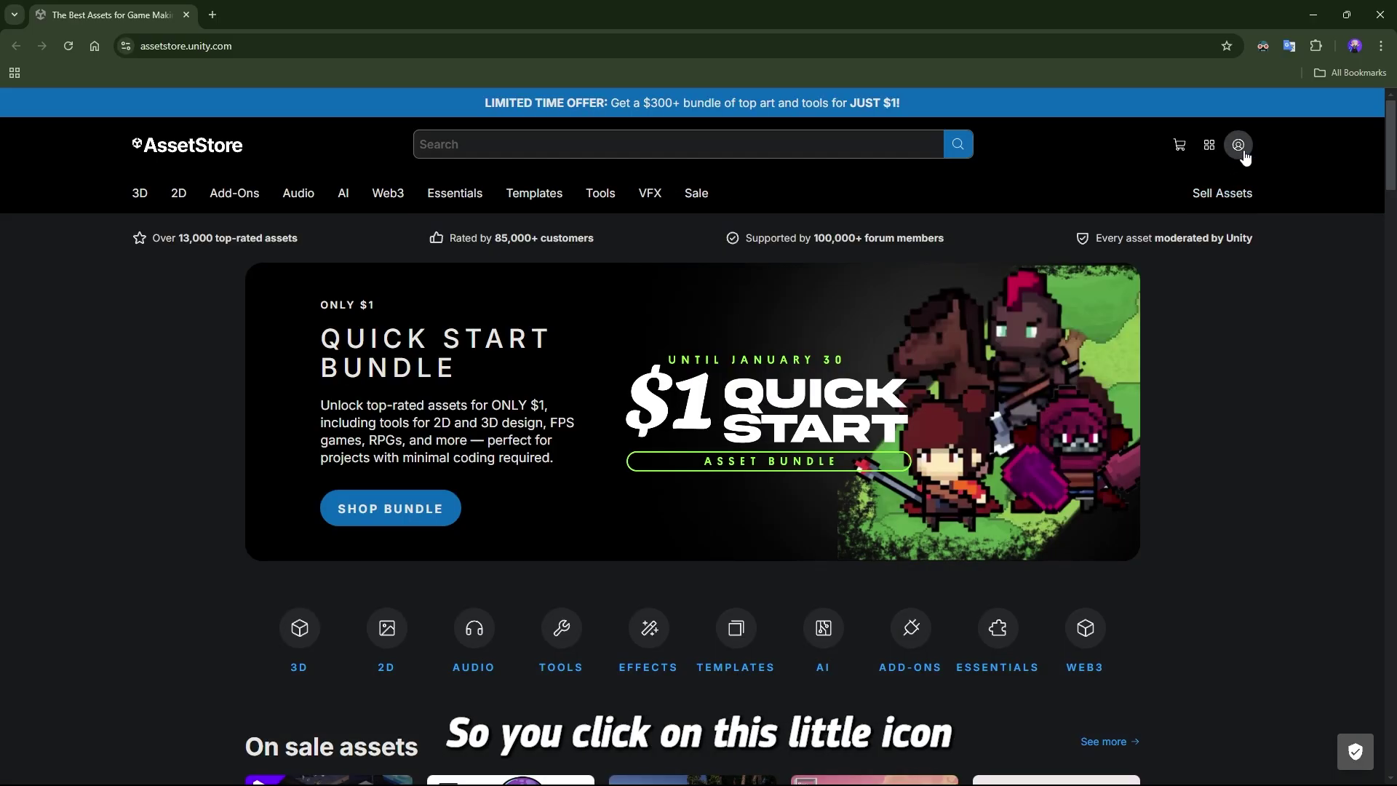
Sign in to the Asset Store account and scroll through the 3D category listings
click(1241, 149)
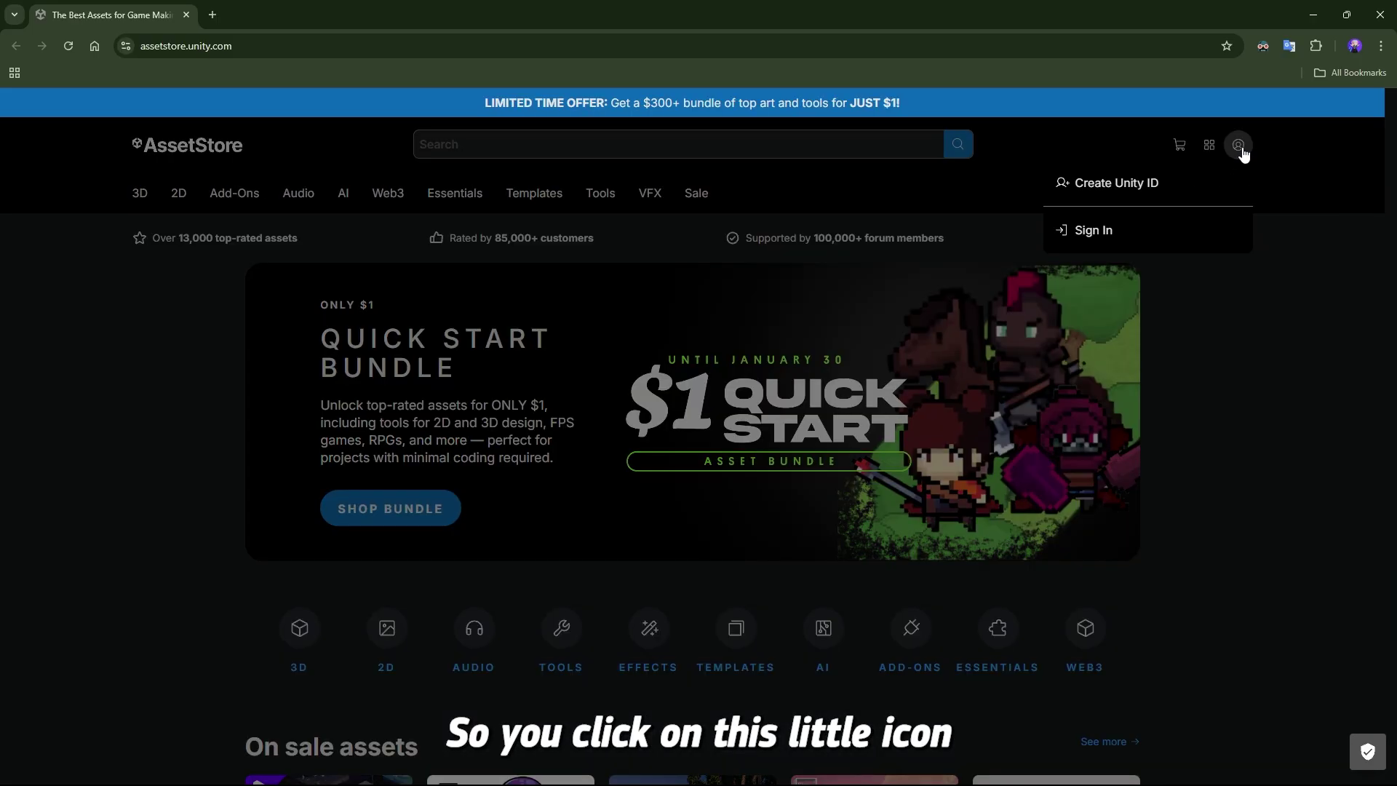
click(1094, 233)
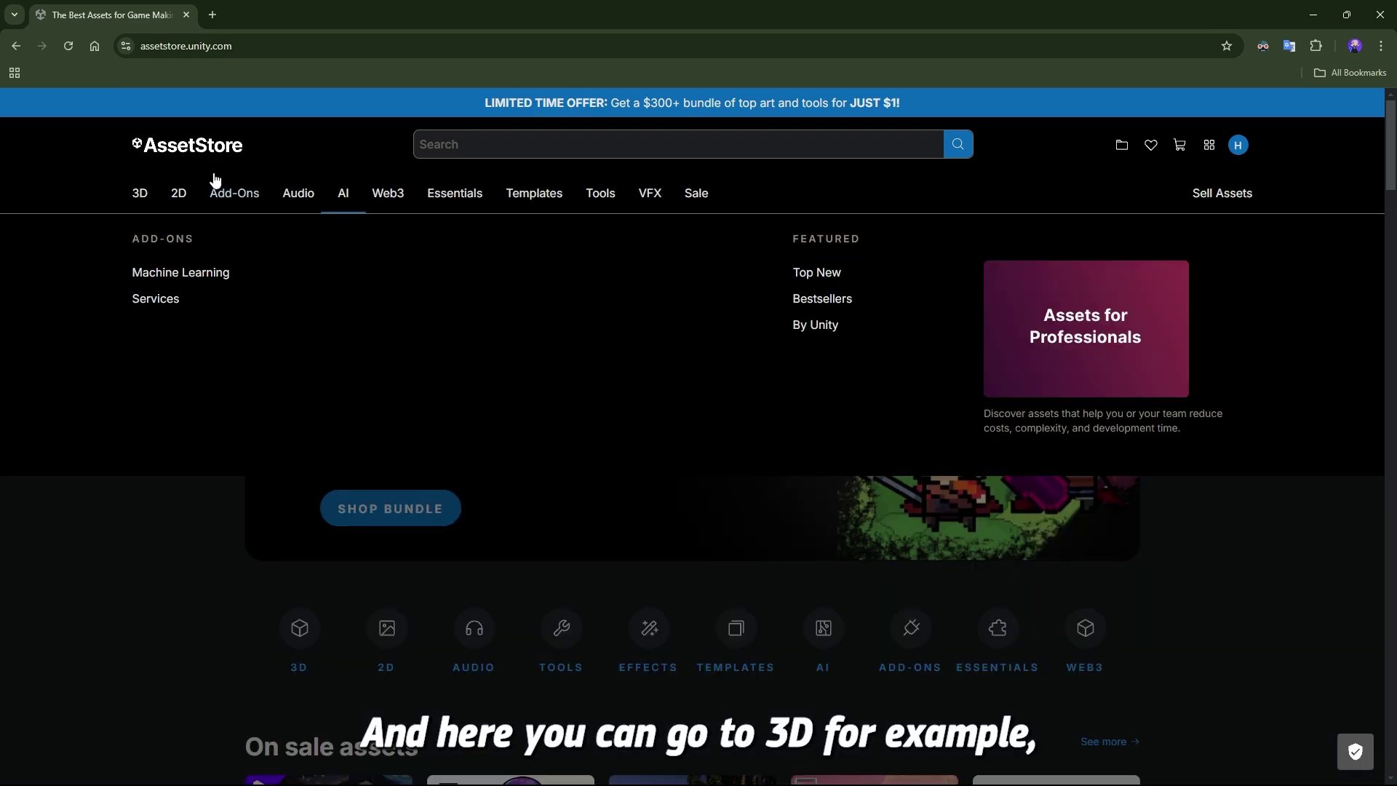
click(142, 201)
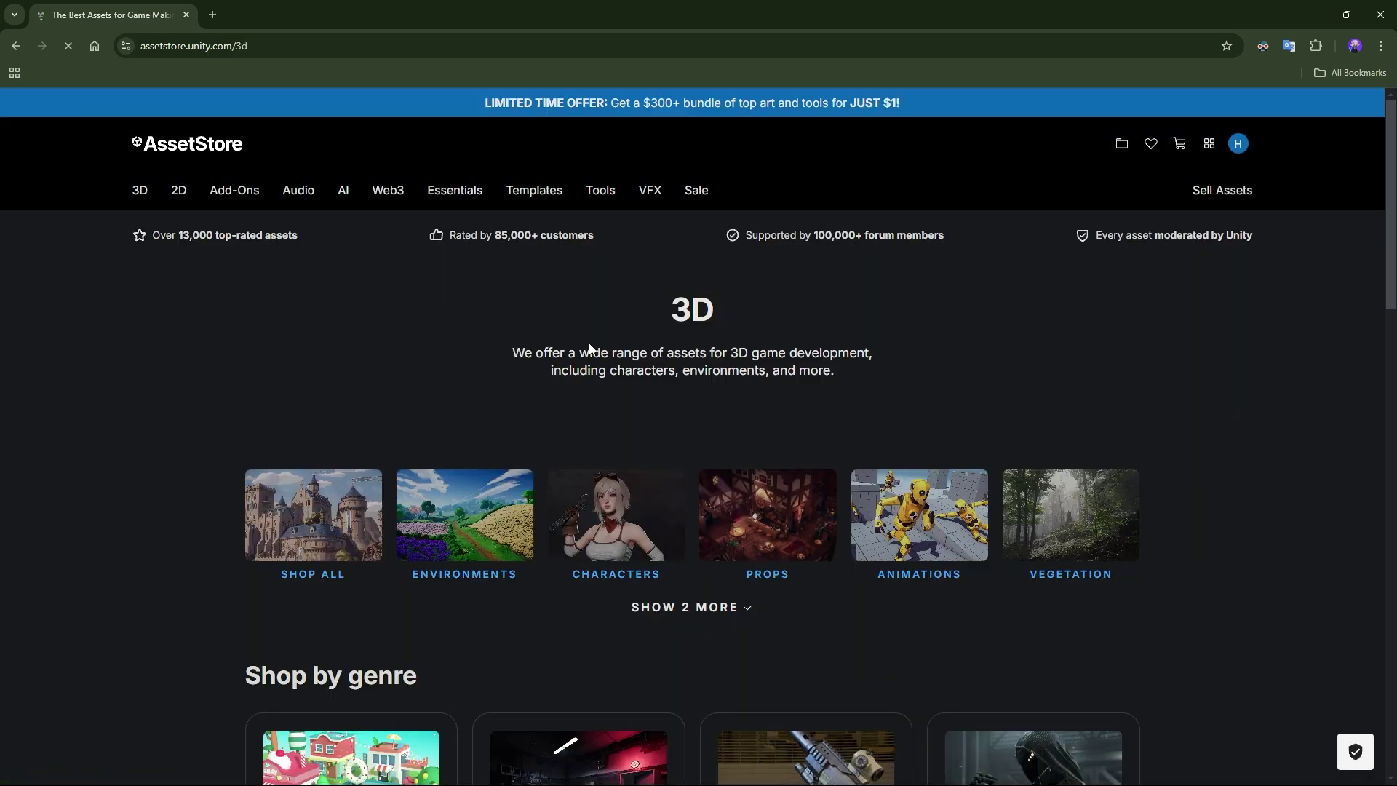
scroll(1252, 502, down, 5)
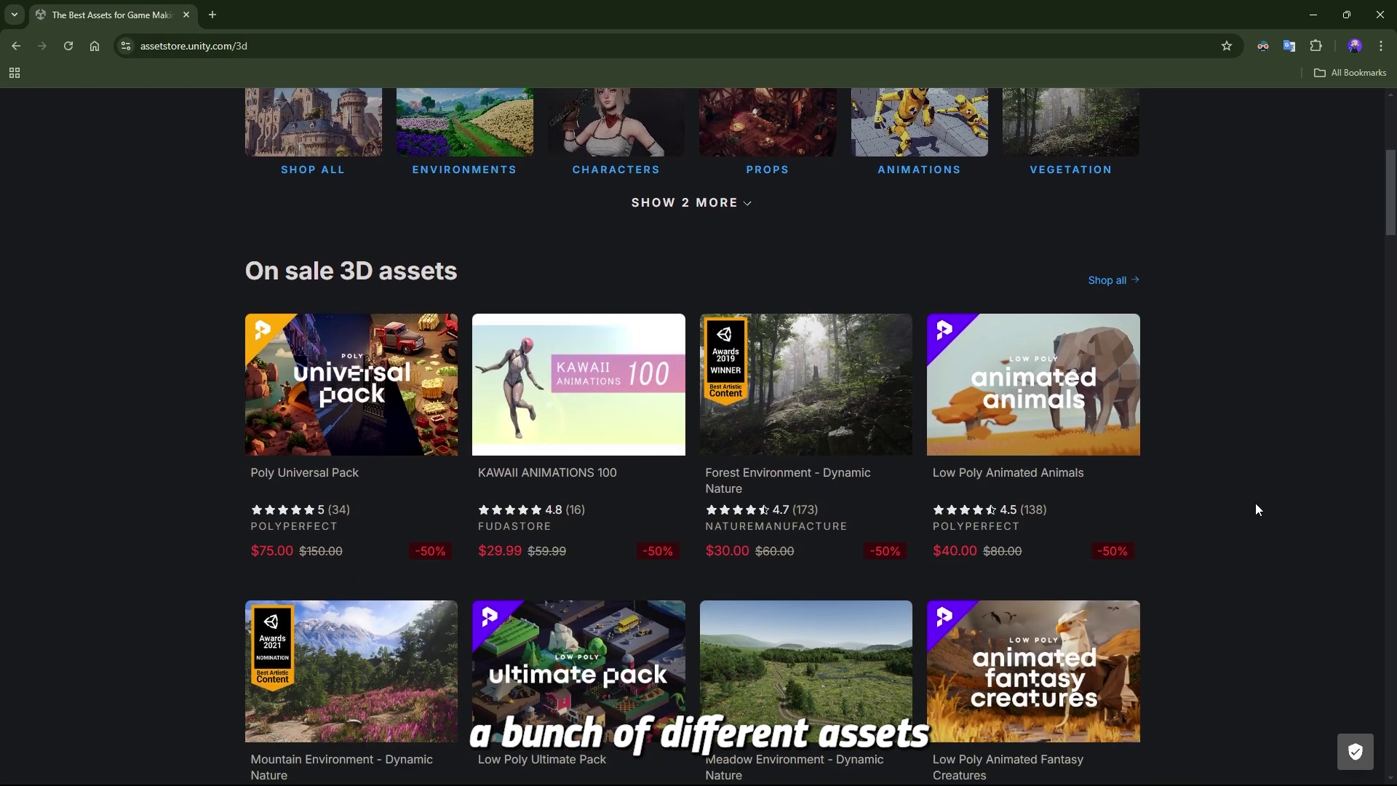
scroll(1237, 437, down, 2)
scroll(1239, 436, up, 1)
middle_click(1252, 465)
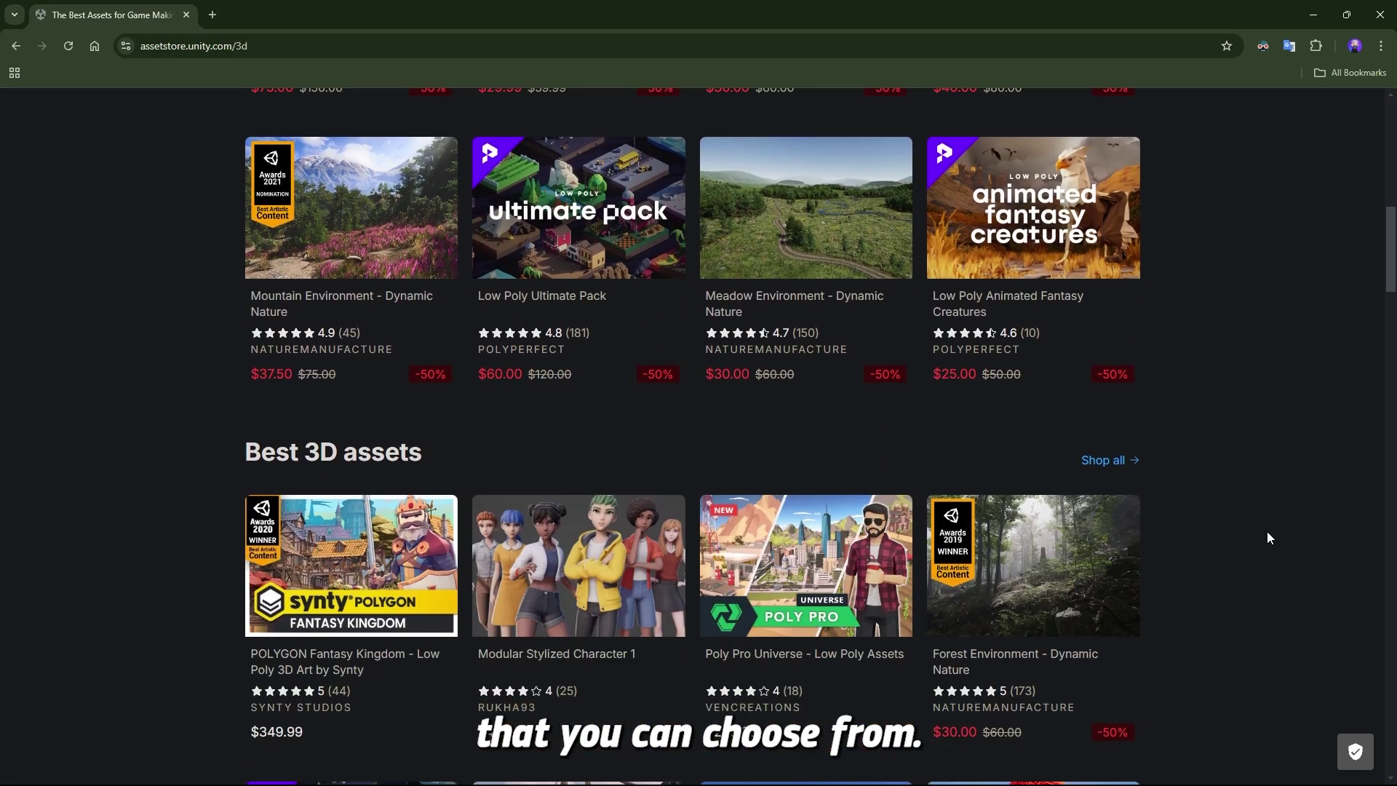
scroll(1271, 433, up, 8)
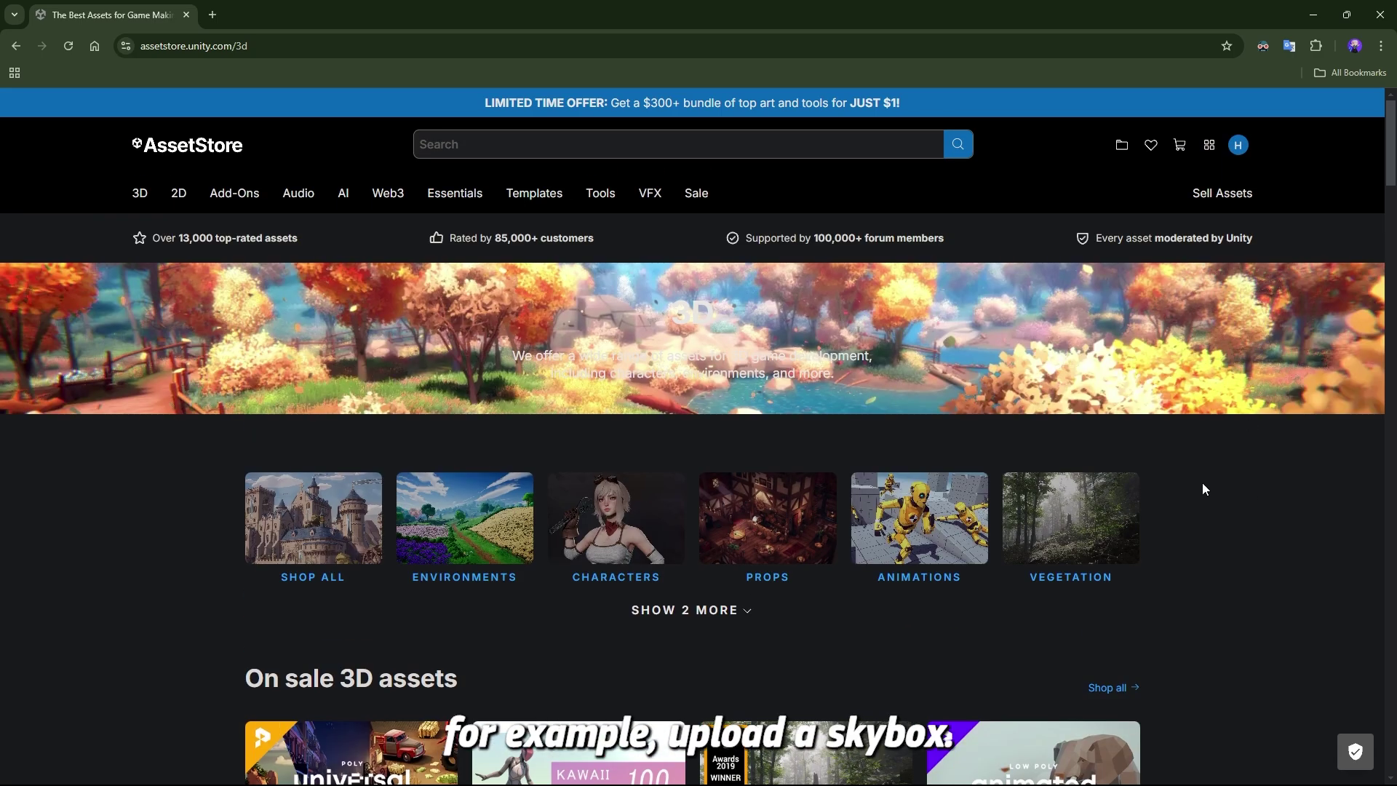
click(656, 149)
Search the store for 'sky' skybox assets and open the Customizable skybox page
text(sky)
click(457, 176)
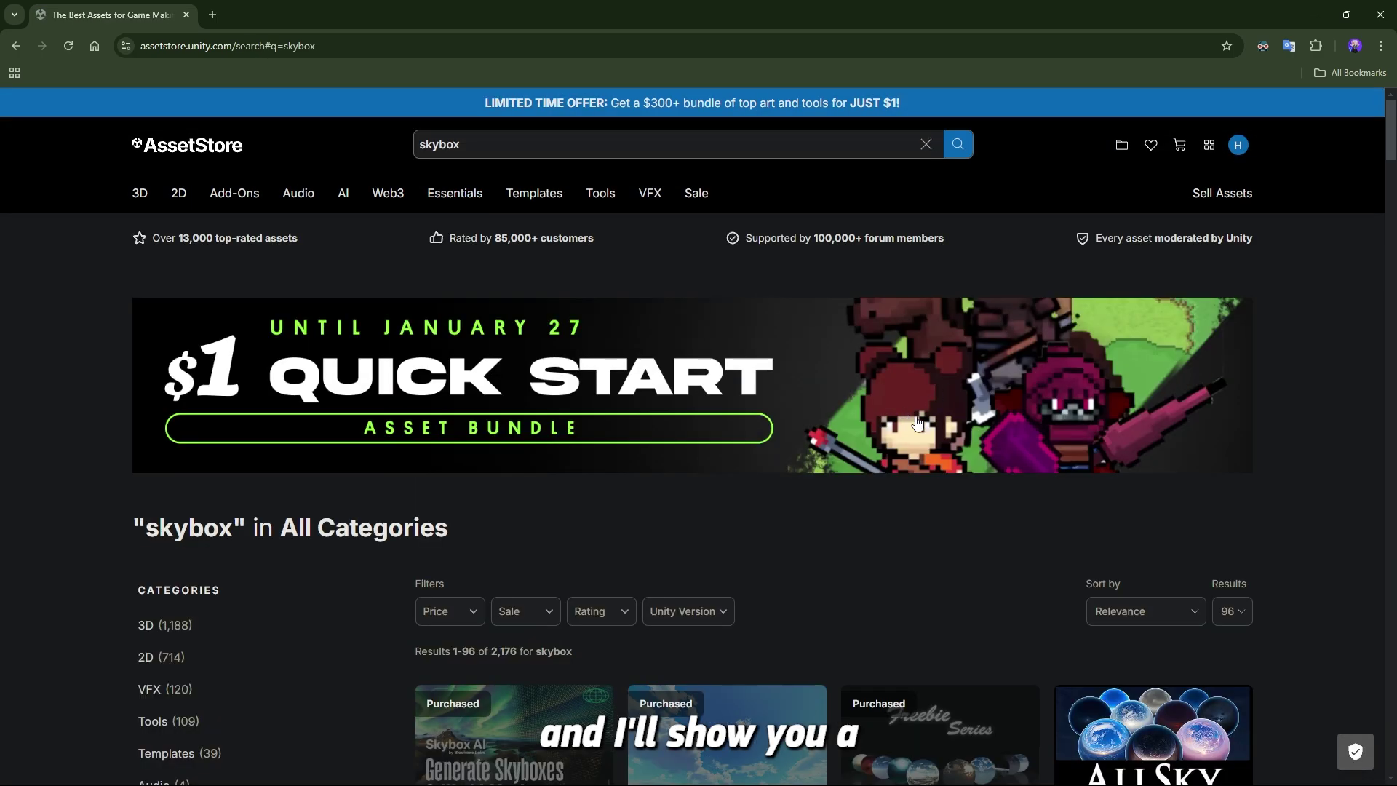
scroll(1315, 404, down, 3)
scroll(1316, 404, down, 3)
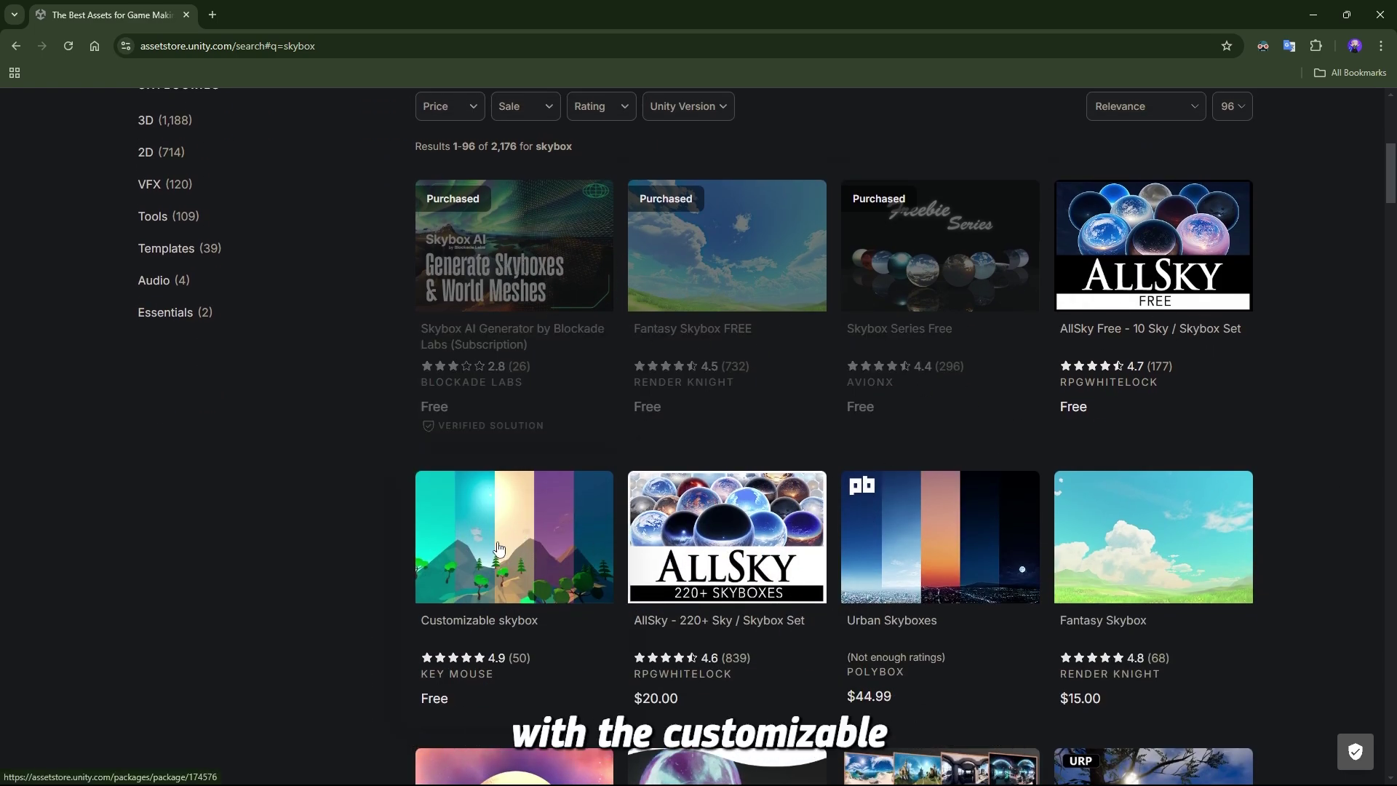
scroll(577, 439, up, 1)
scroll(586, 536, up, 1)
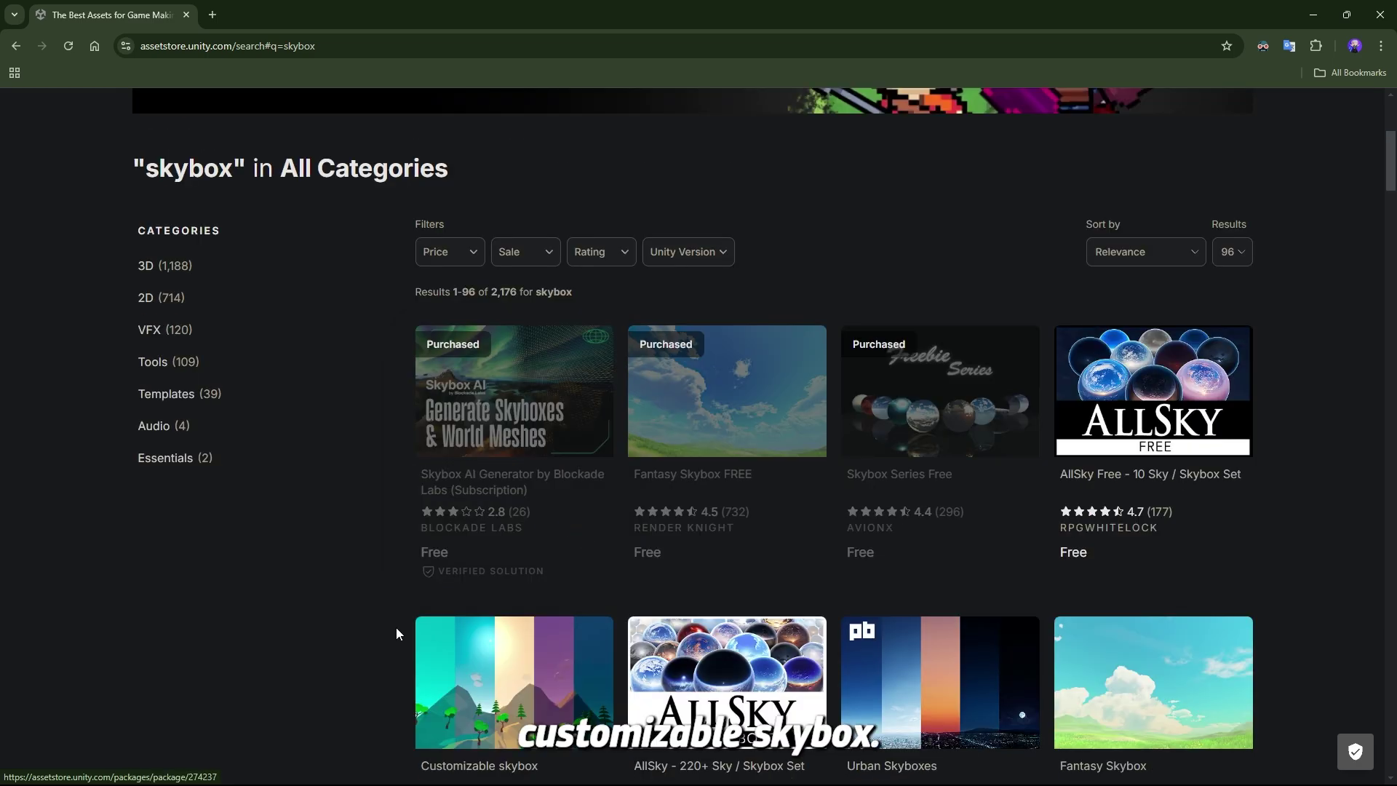
click(508, 508)
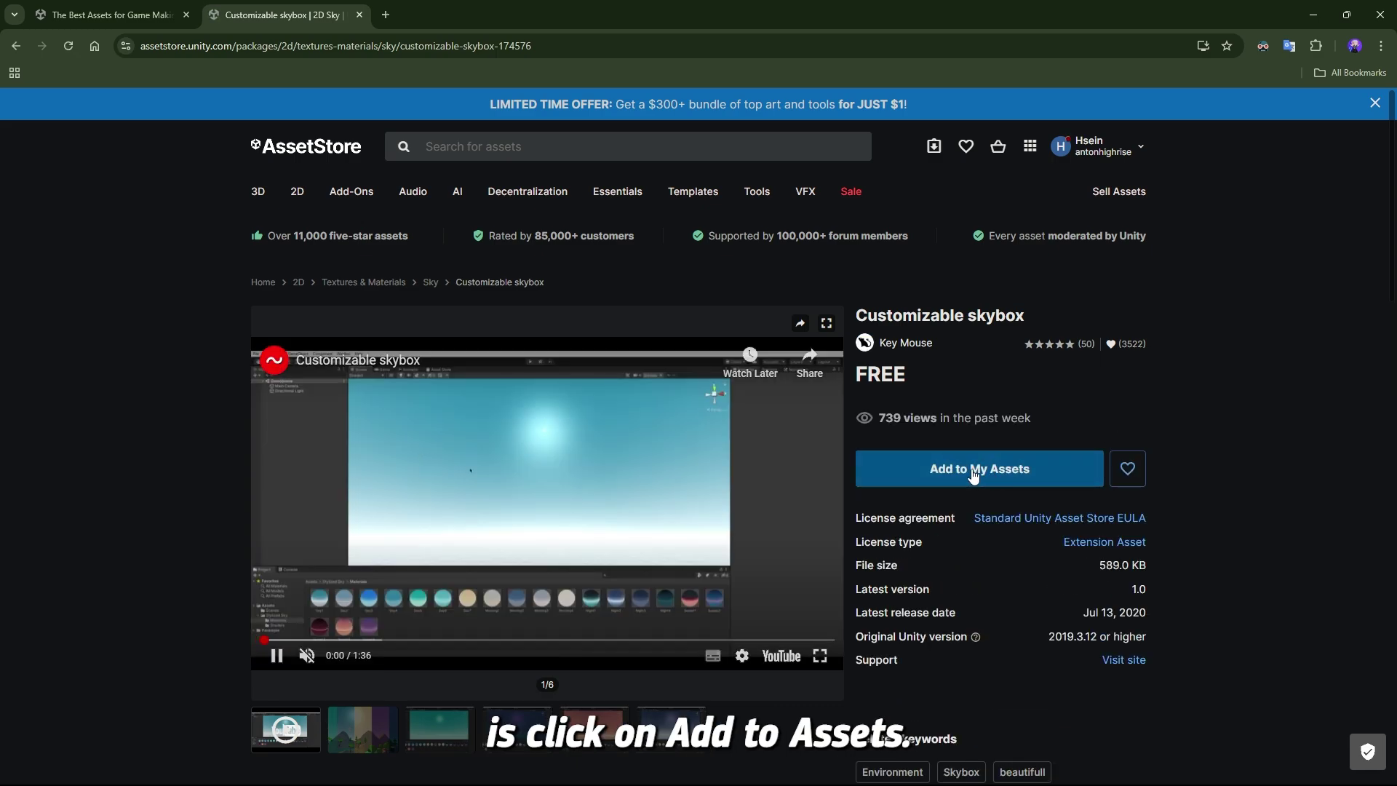
Add the Customizable skybox to My Assets, accept the terms, and open it in Unity
click(979, 475)
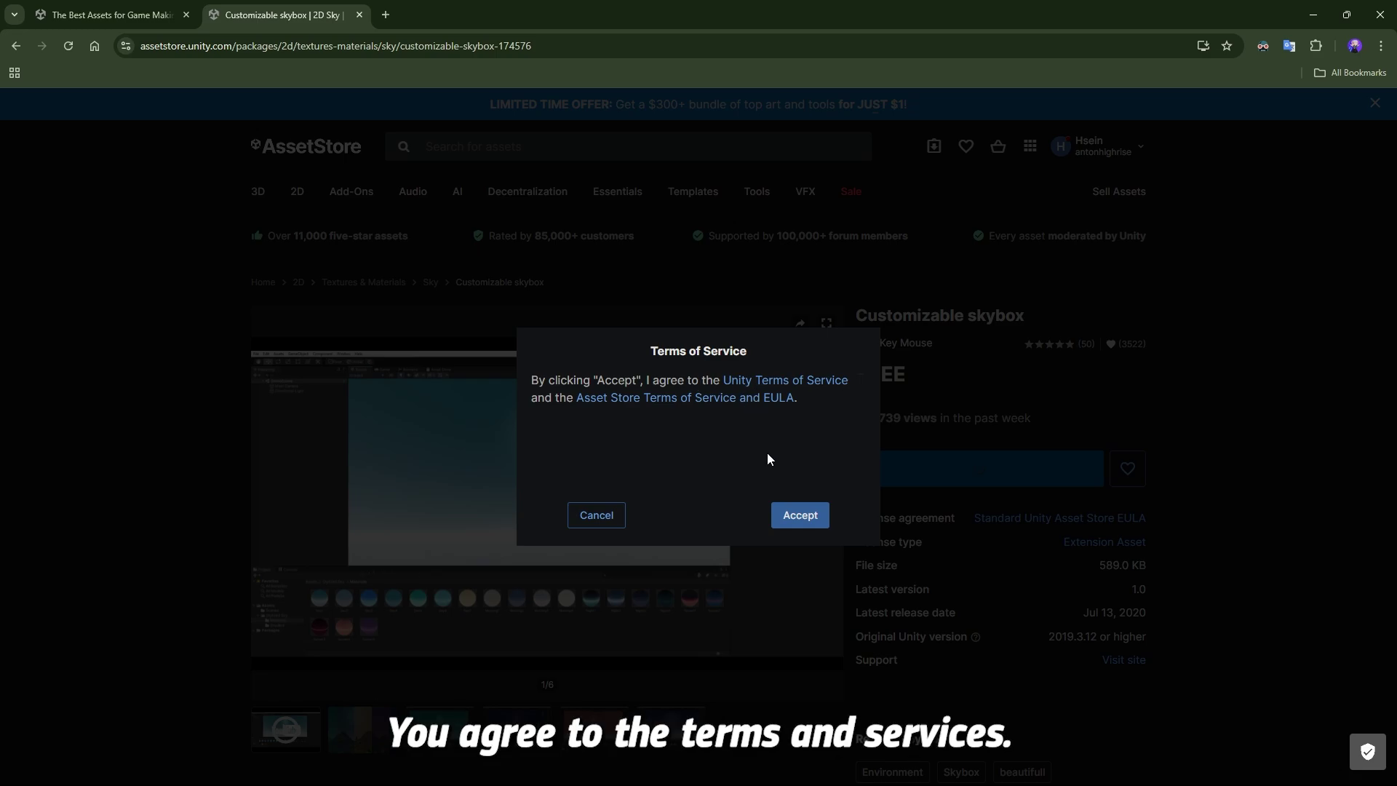
click(799, 523)
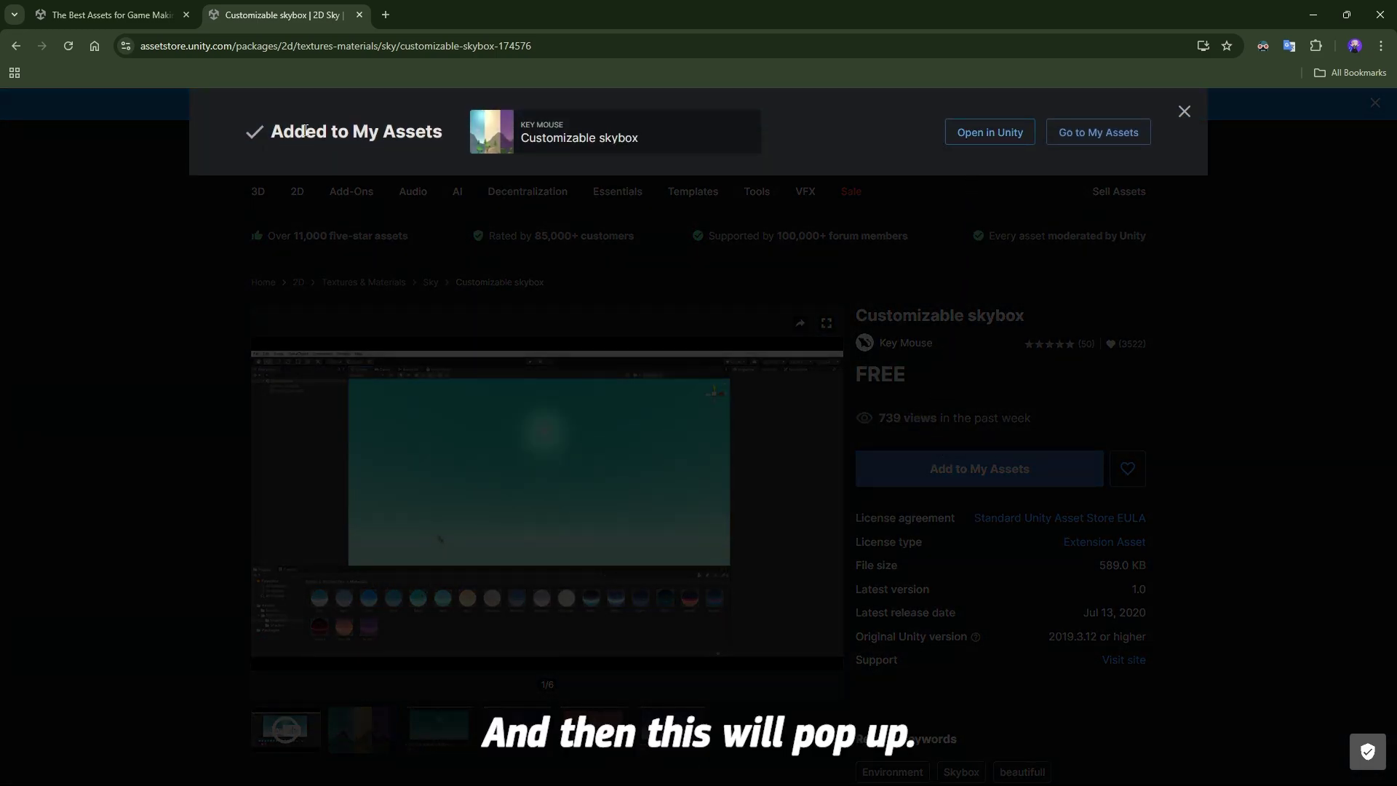
click(991, 142)
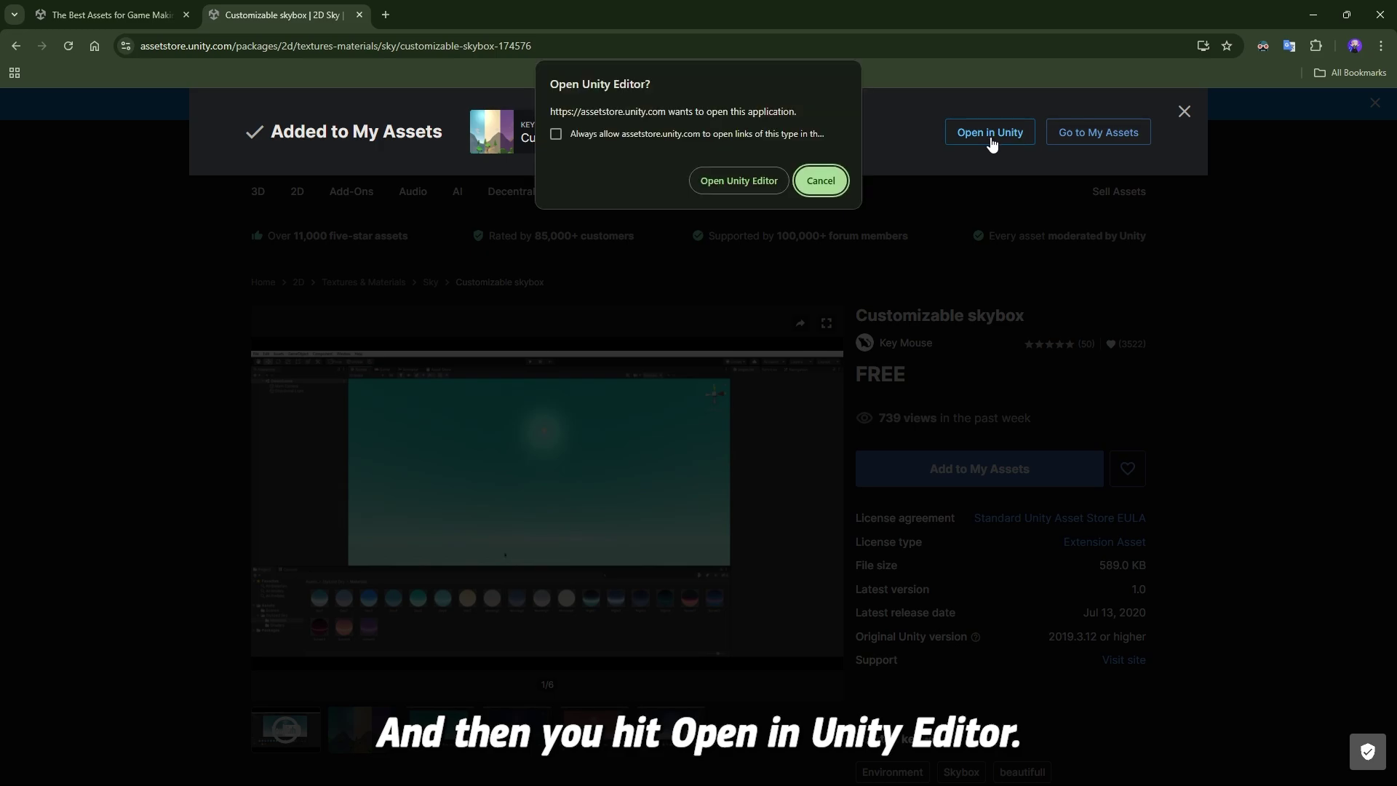
click(739, 185)
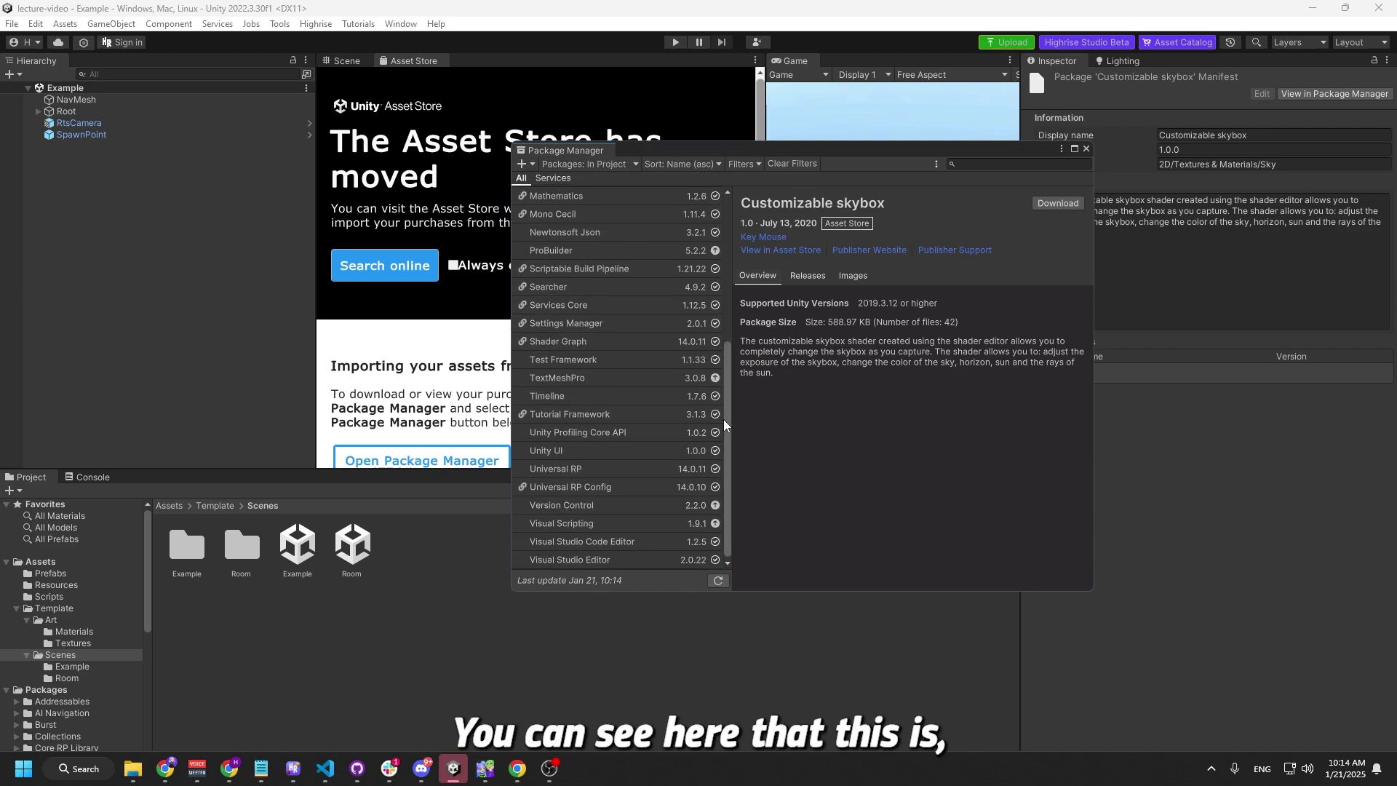
Download the Customizable skybox package and bring up its import dialog
scroll(609, 510, up, 5)
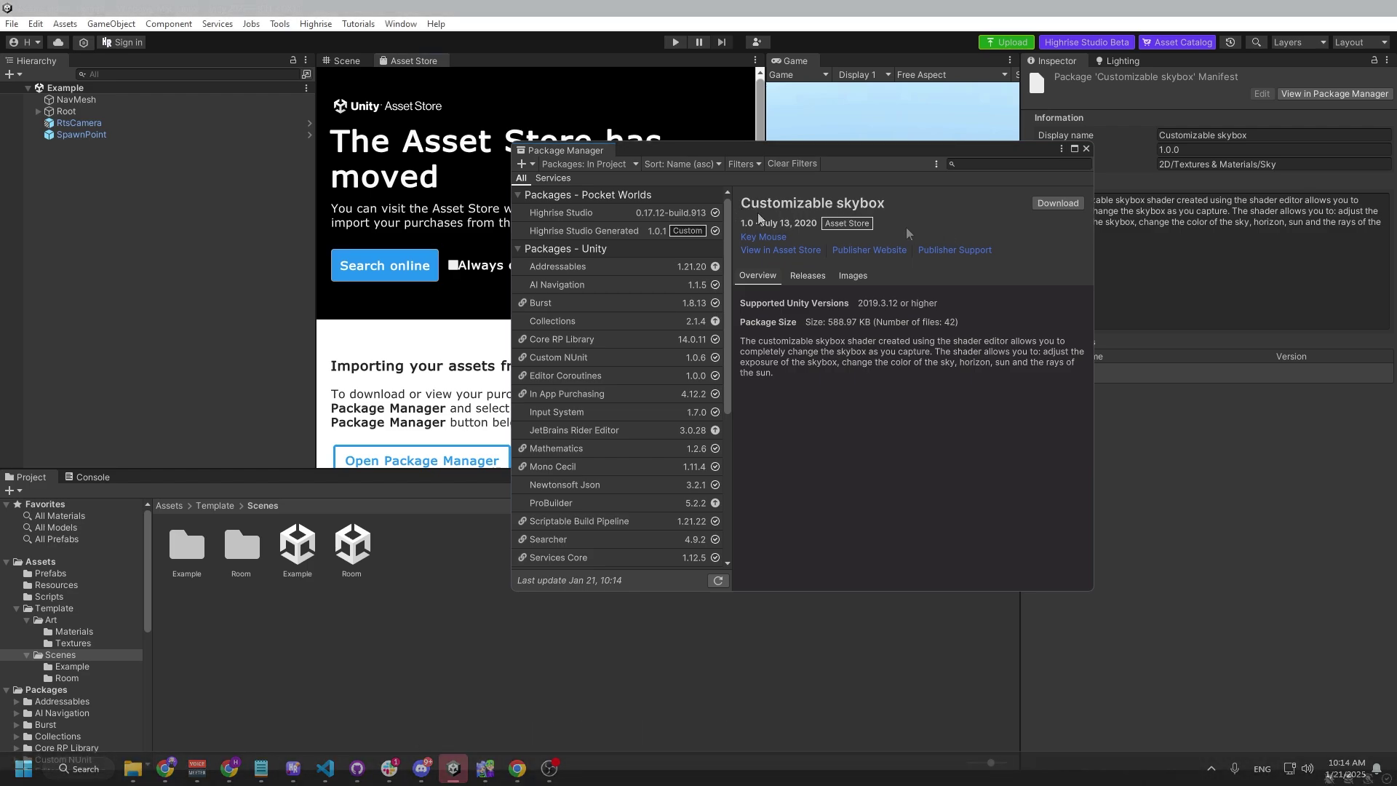
click(1053, 208)
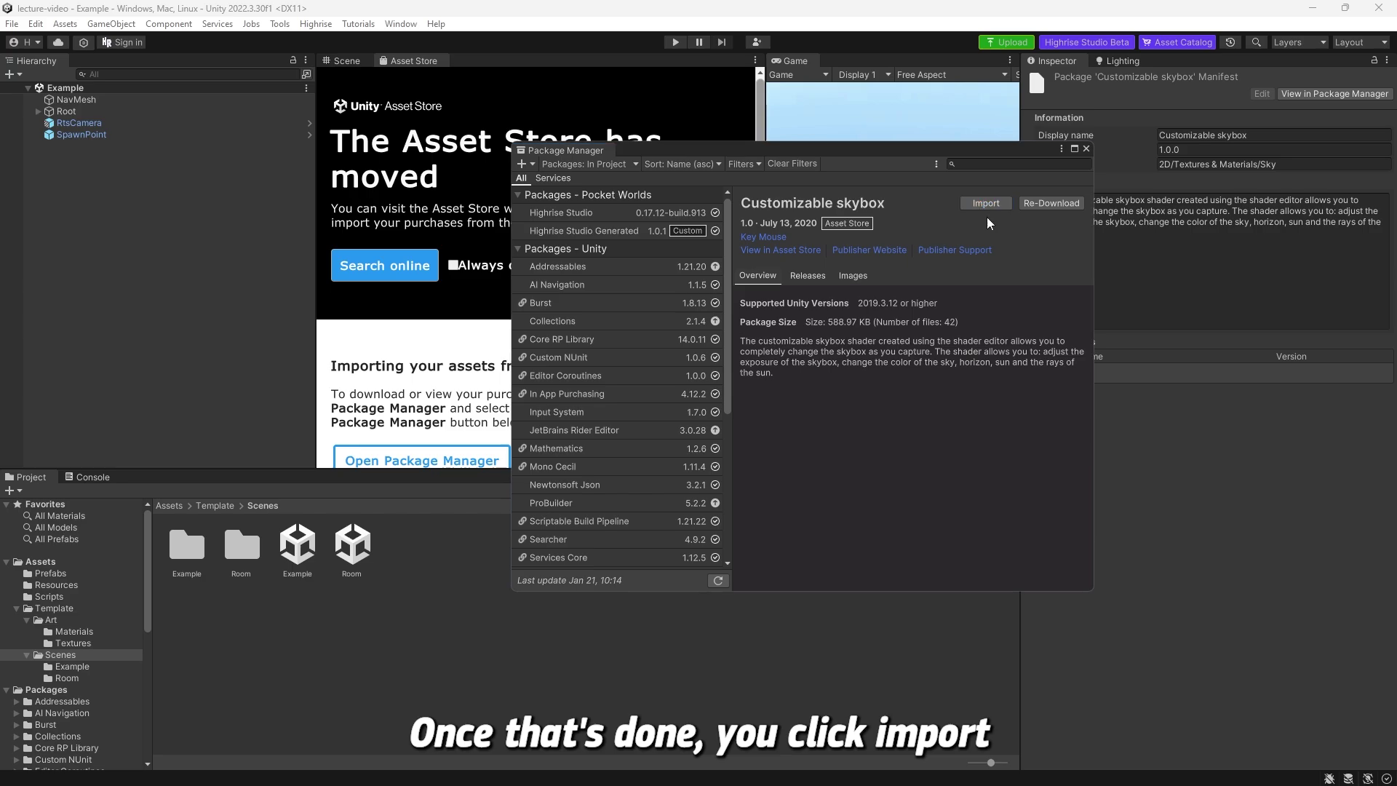
click(987, 203)
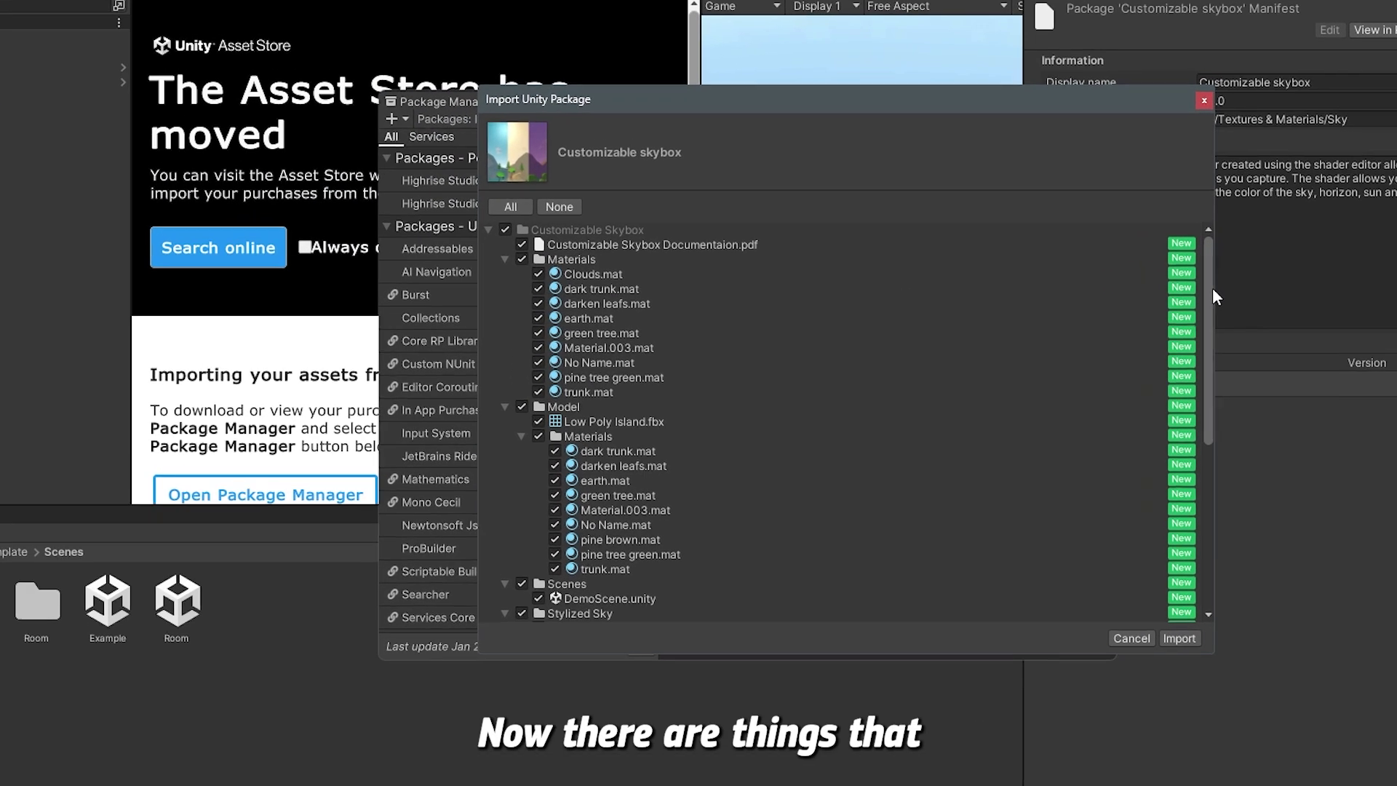
Uncheck the documentation PDF and the Scenes folder, then import the remaining files
drag(1166, 292, 1179, 453)
drag(1307, 590, 1282, 204)
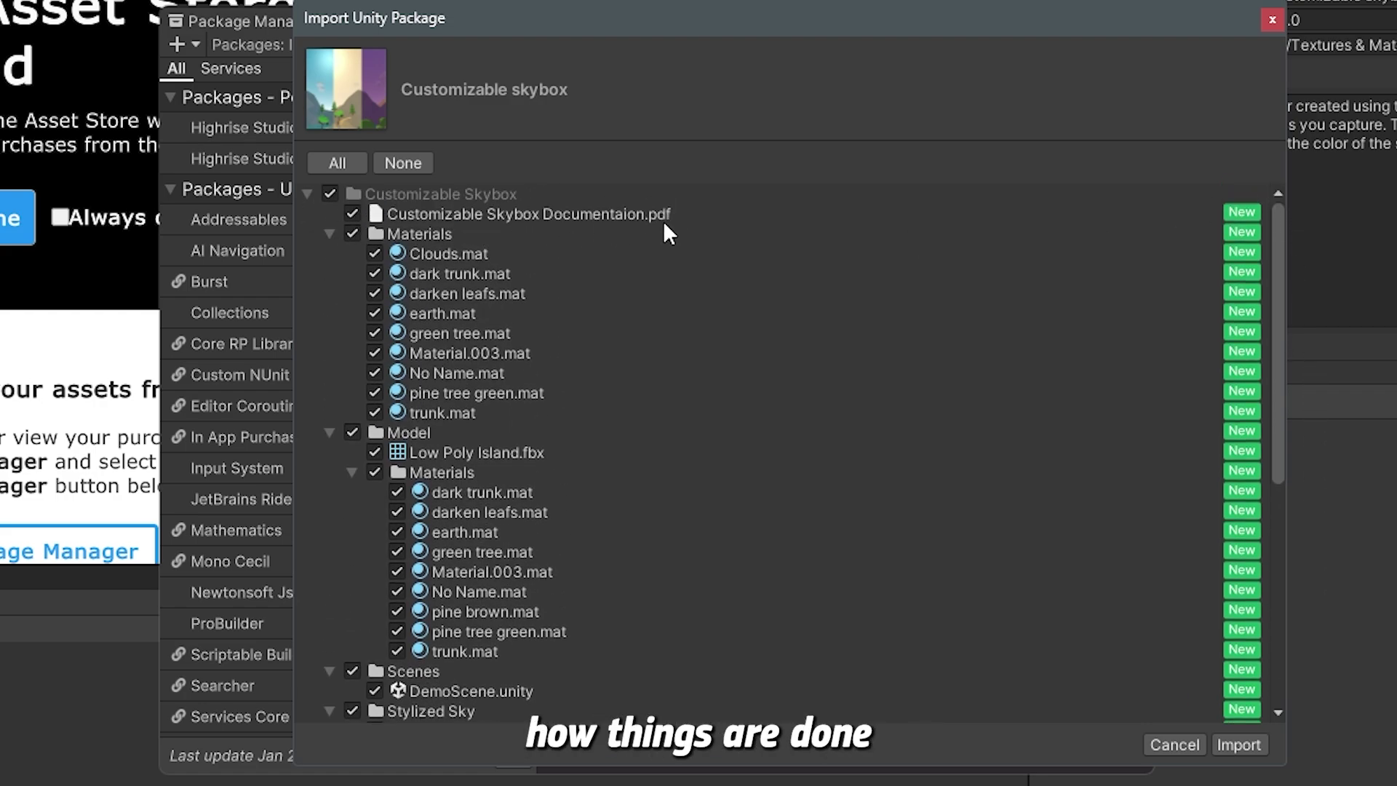
click(352, 213)
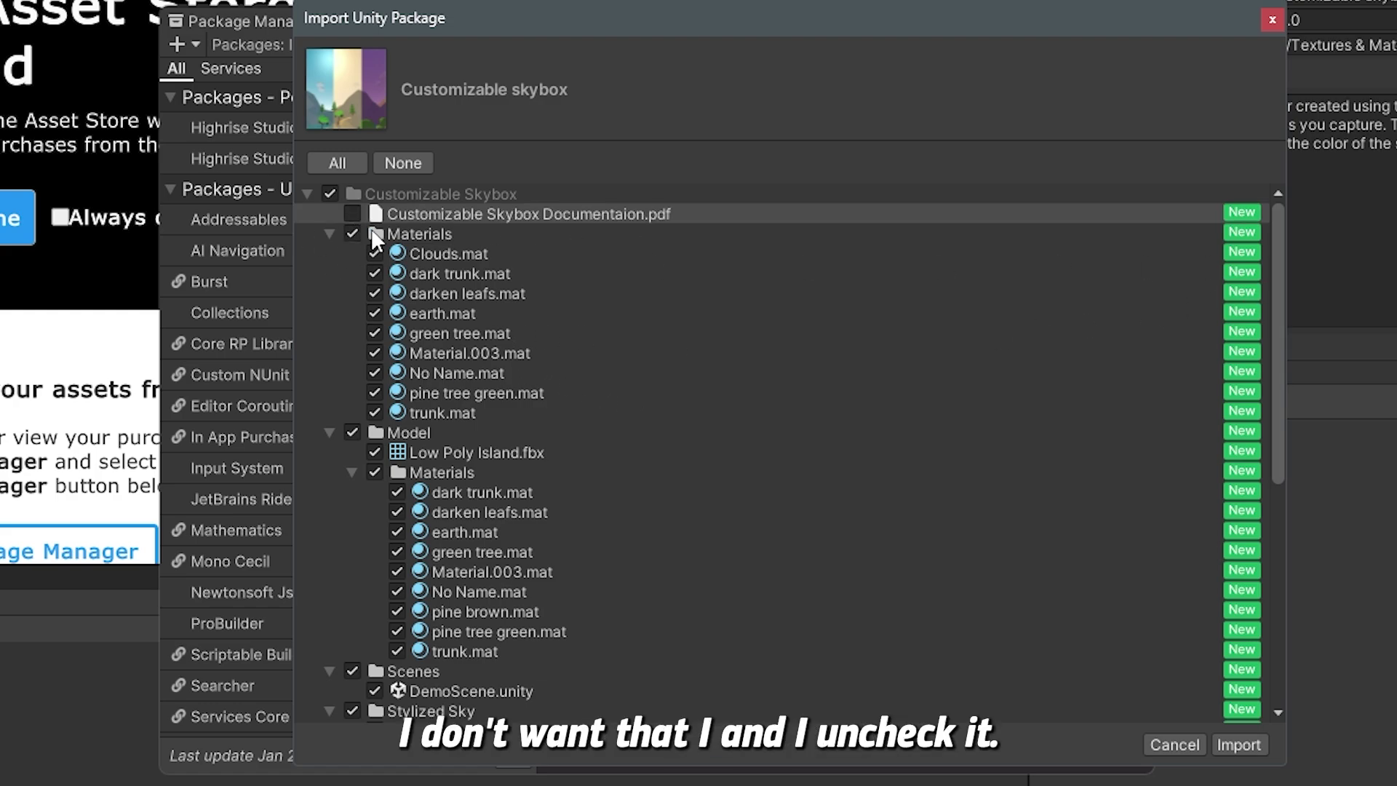
drag(1279, 284, 1280, 488)
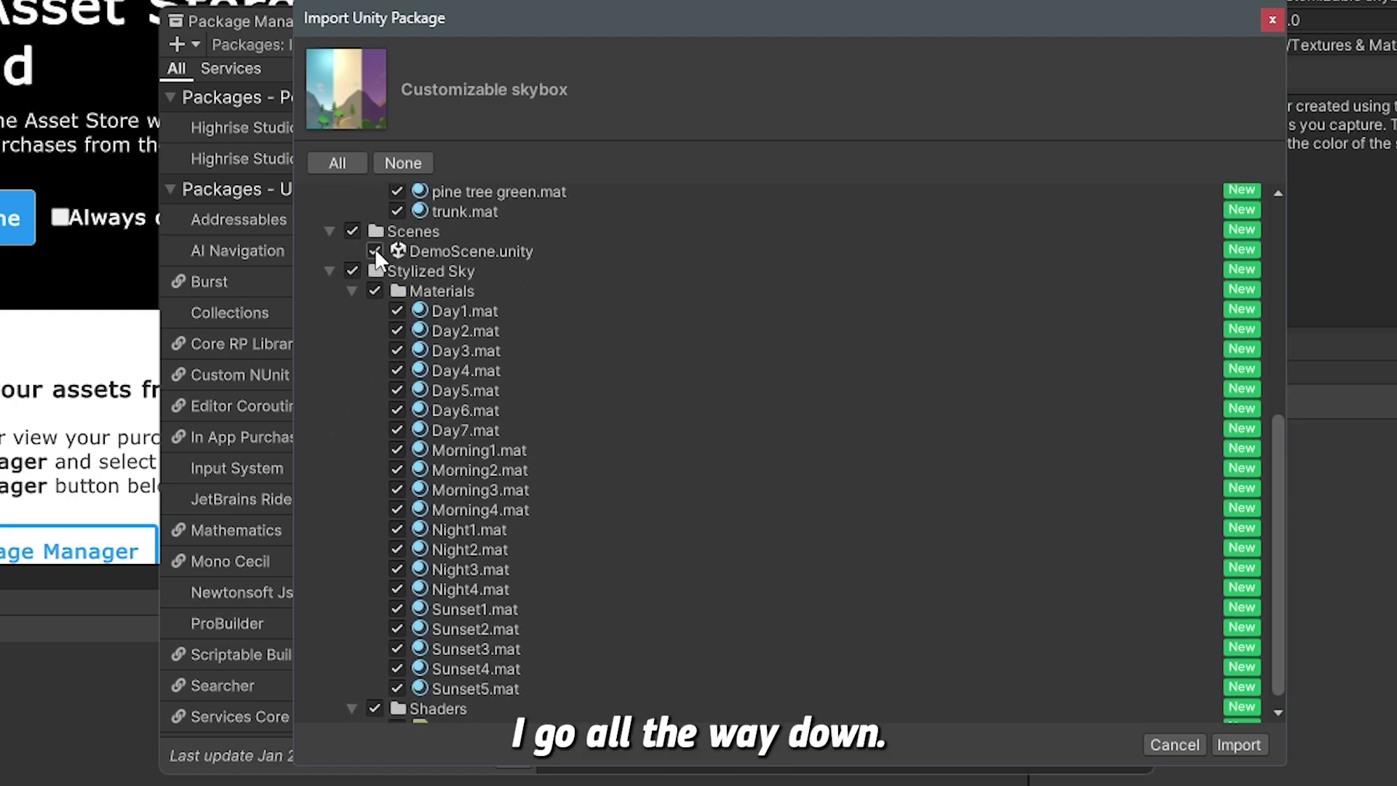
click(354, 233)
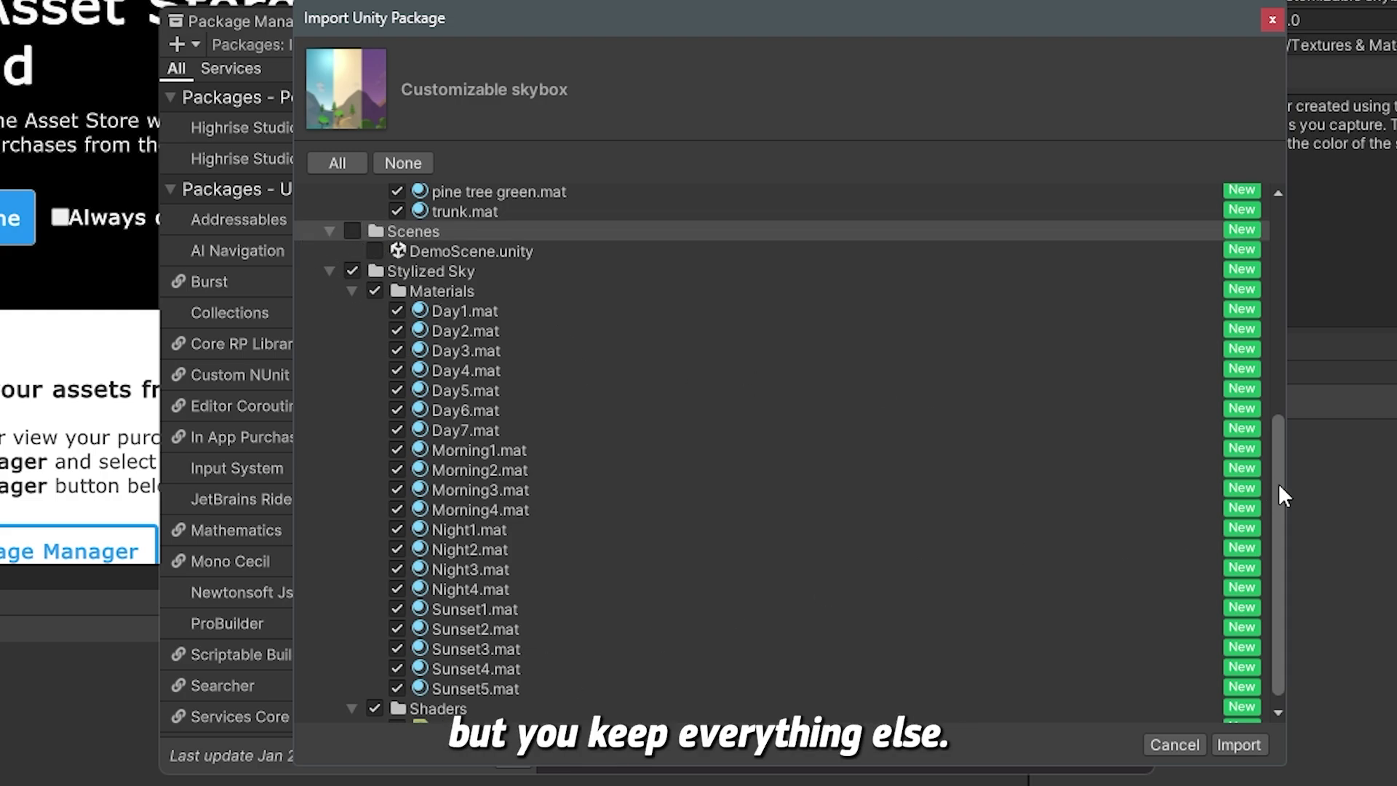
drag(1278, 483, 1271, 230)
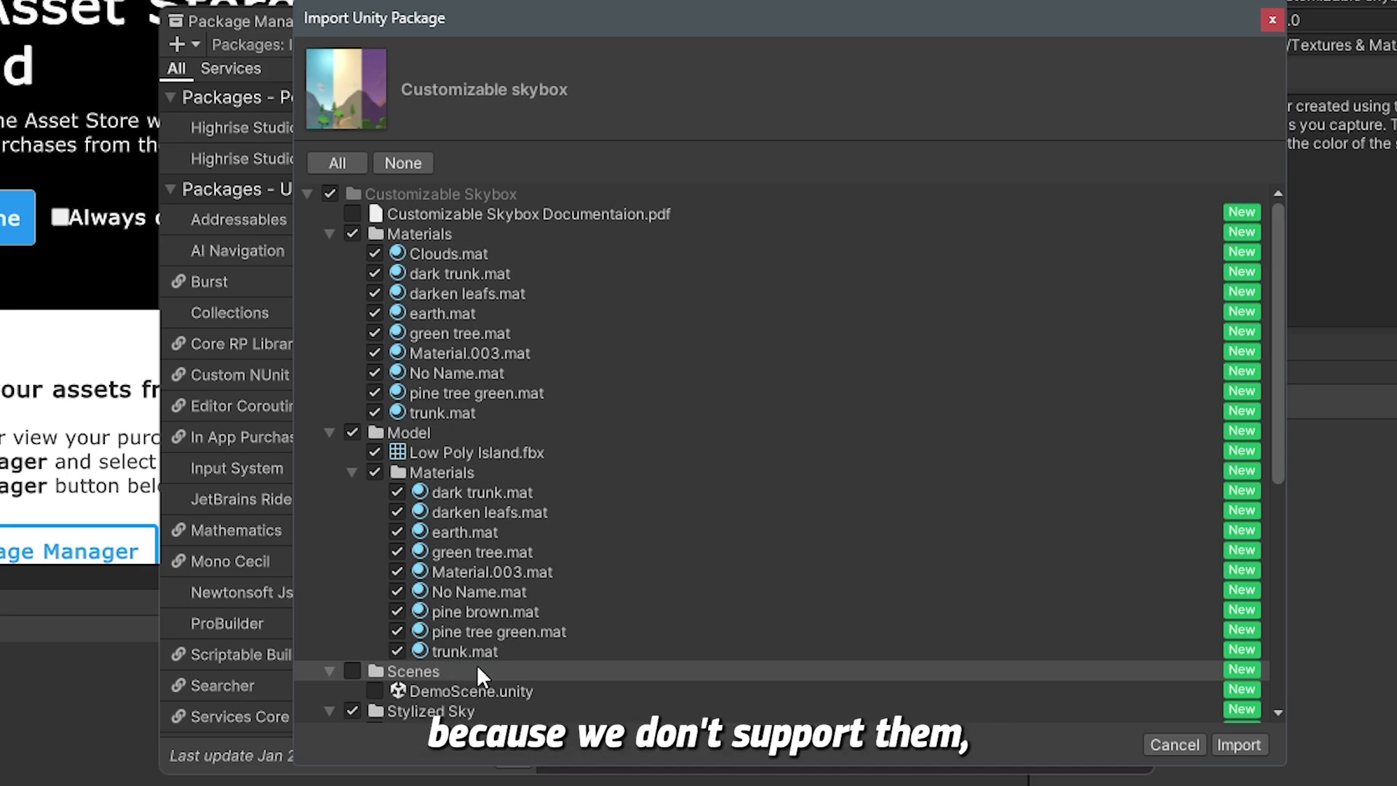
click(1239, 747)
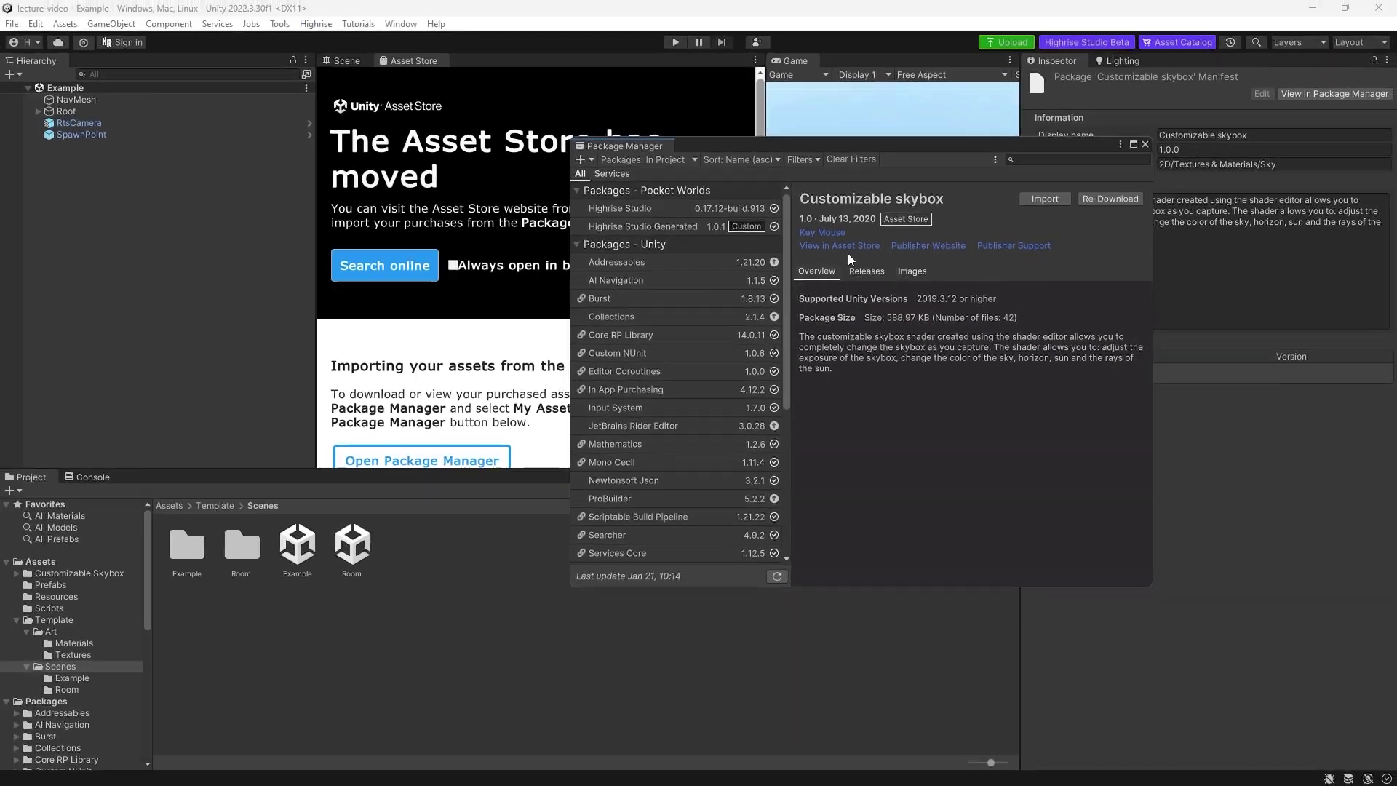
Close the Package Manager and the Asset Store tab
click(1145, 145)
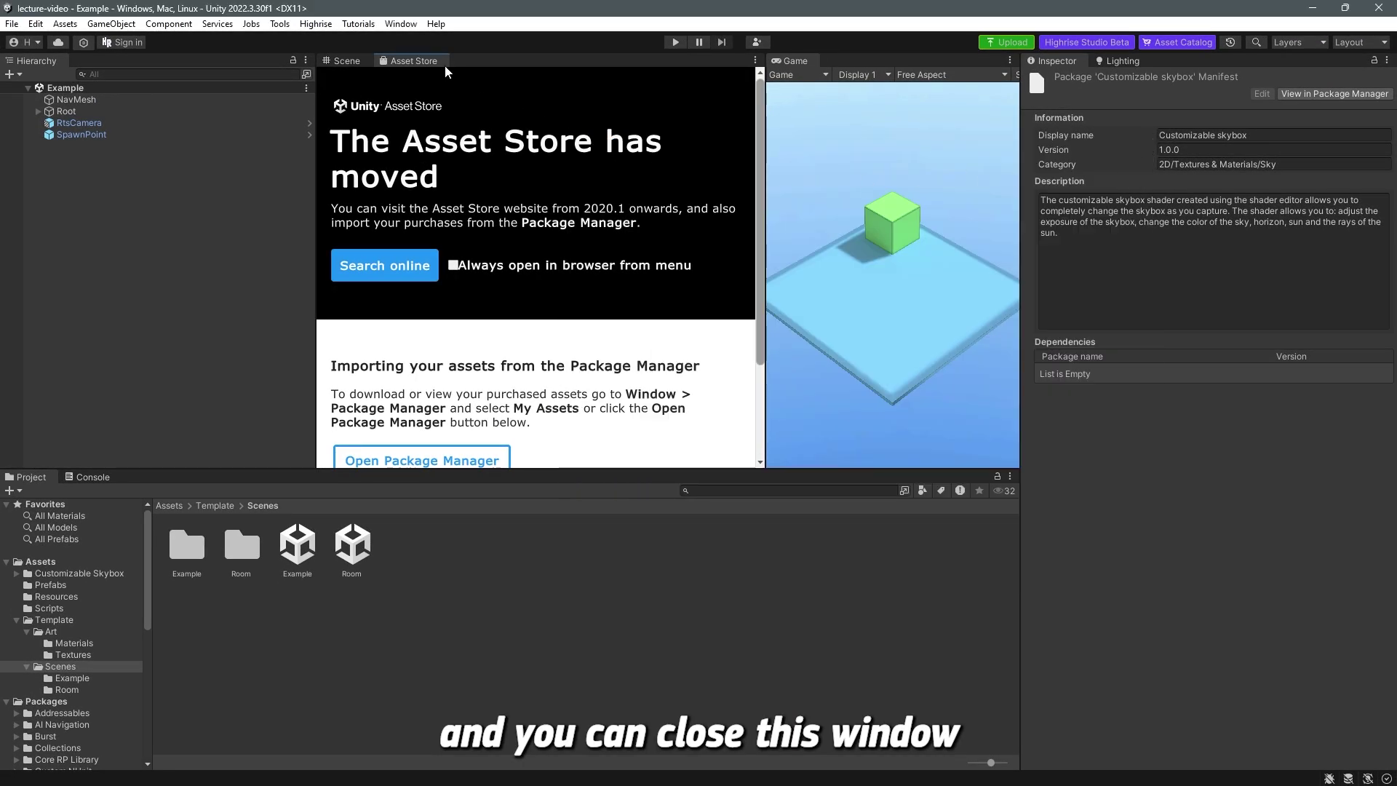
right_click(417, 63)
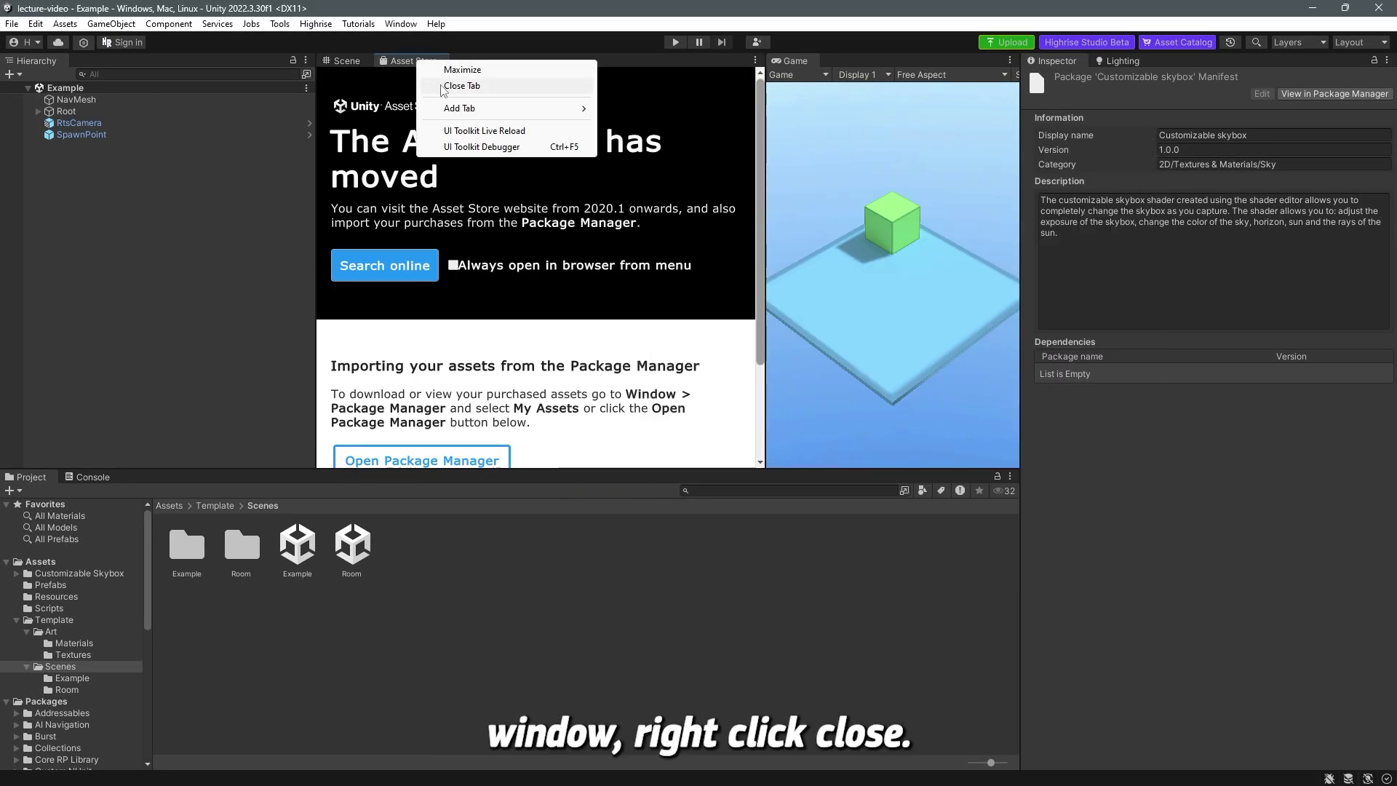
click(484, 87)
Browse the Customizable Skybox folders and select the Clouds material in its Materials folder
drag(152, 564, 173, 564)
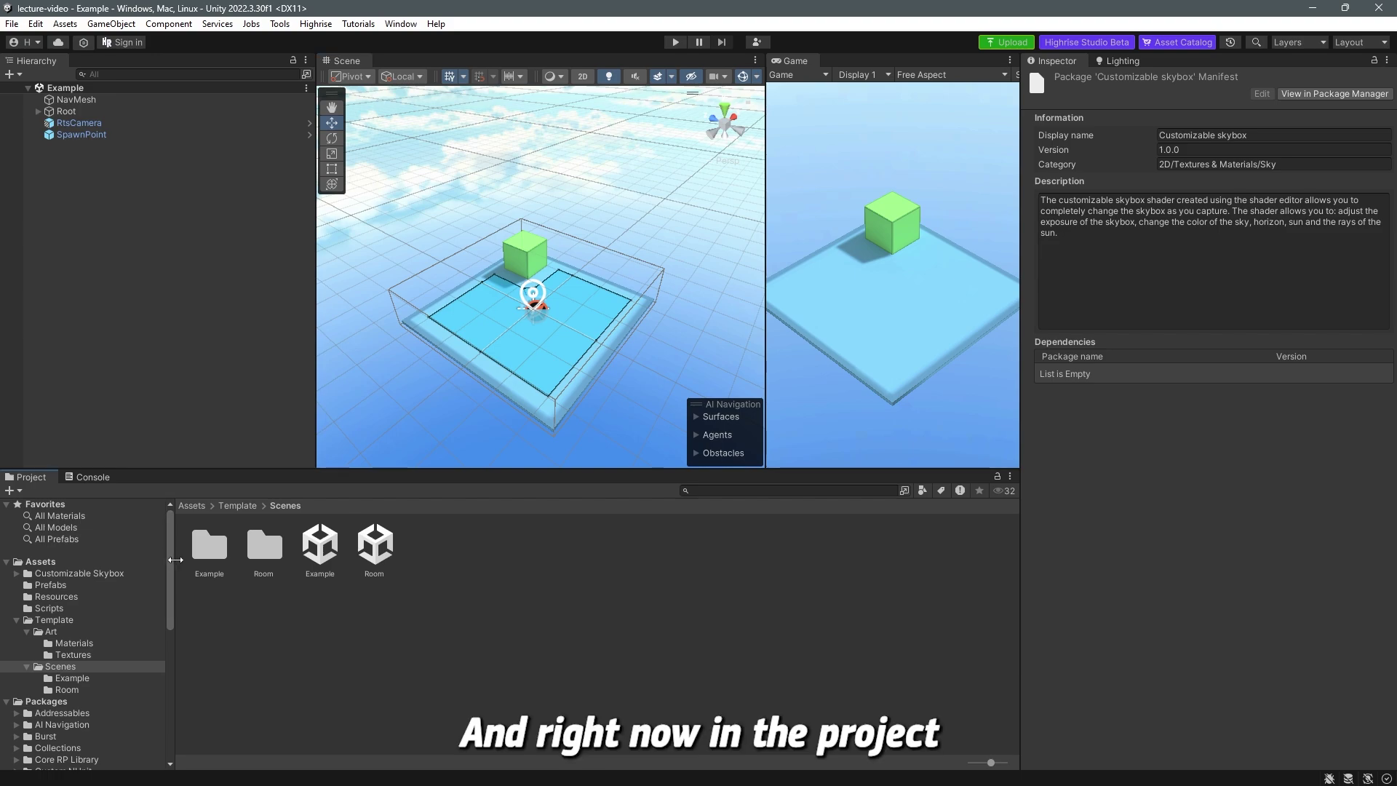
click(17, 574)
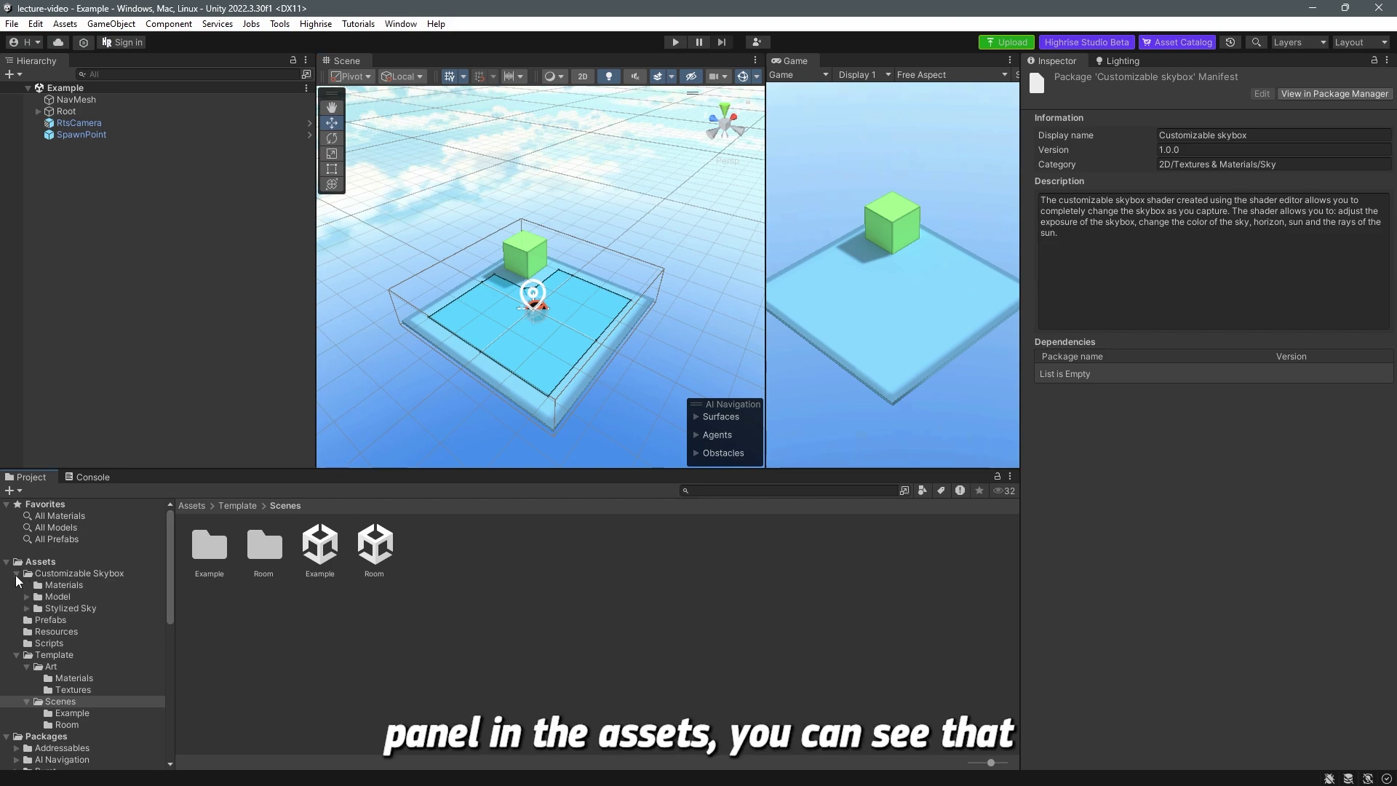
click(27, 609)
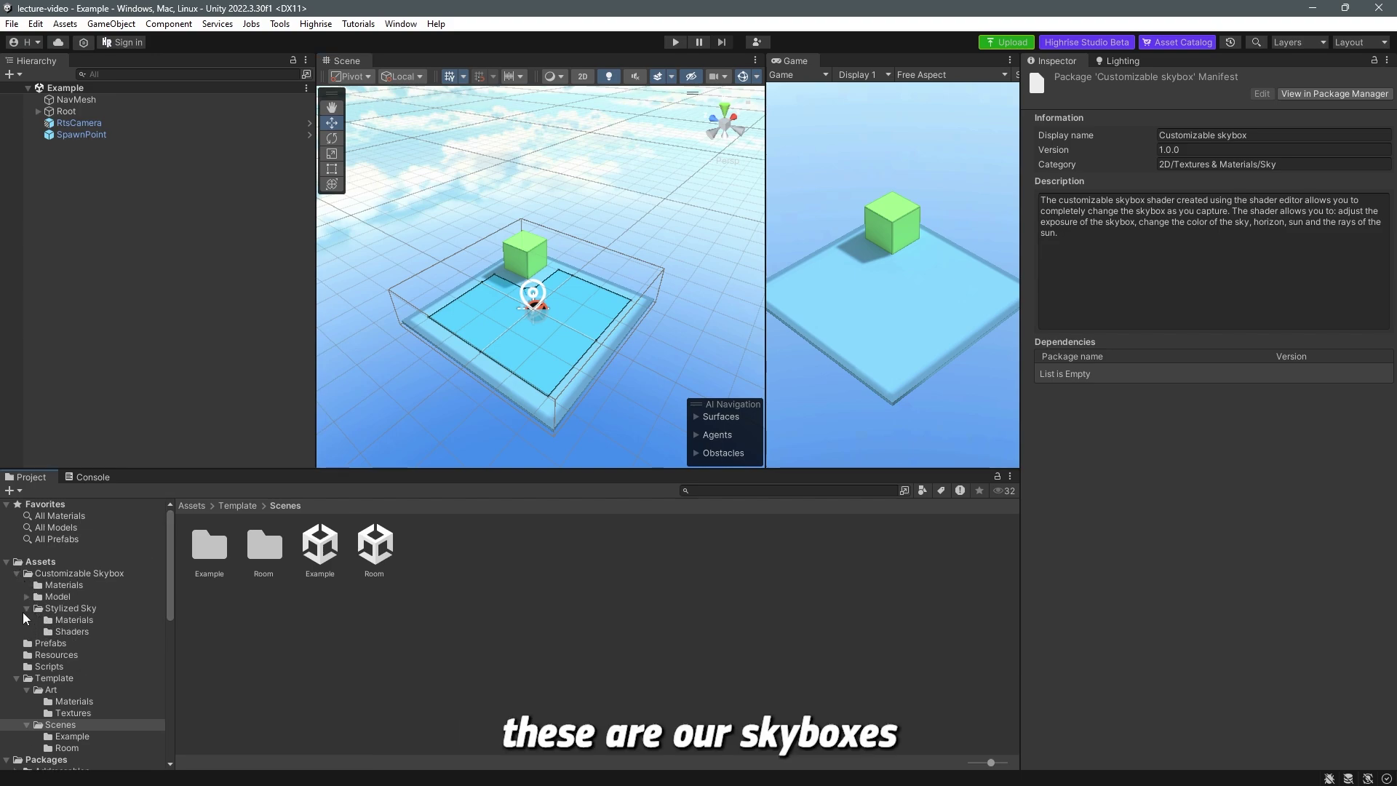
click(27, 597)
click(80, 643)
click(80, 631)
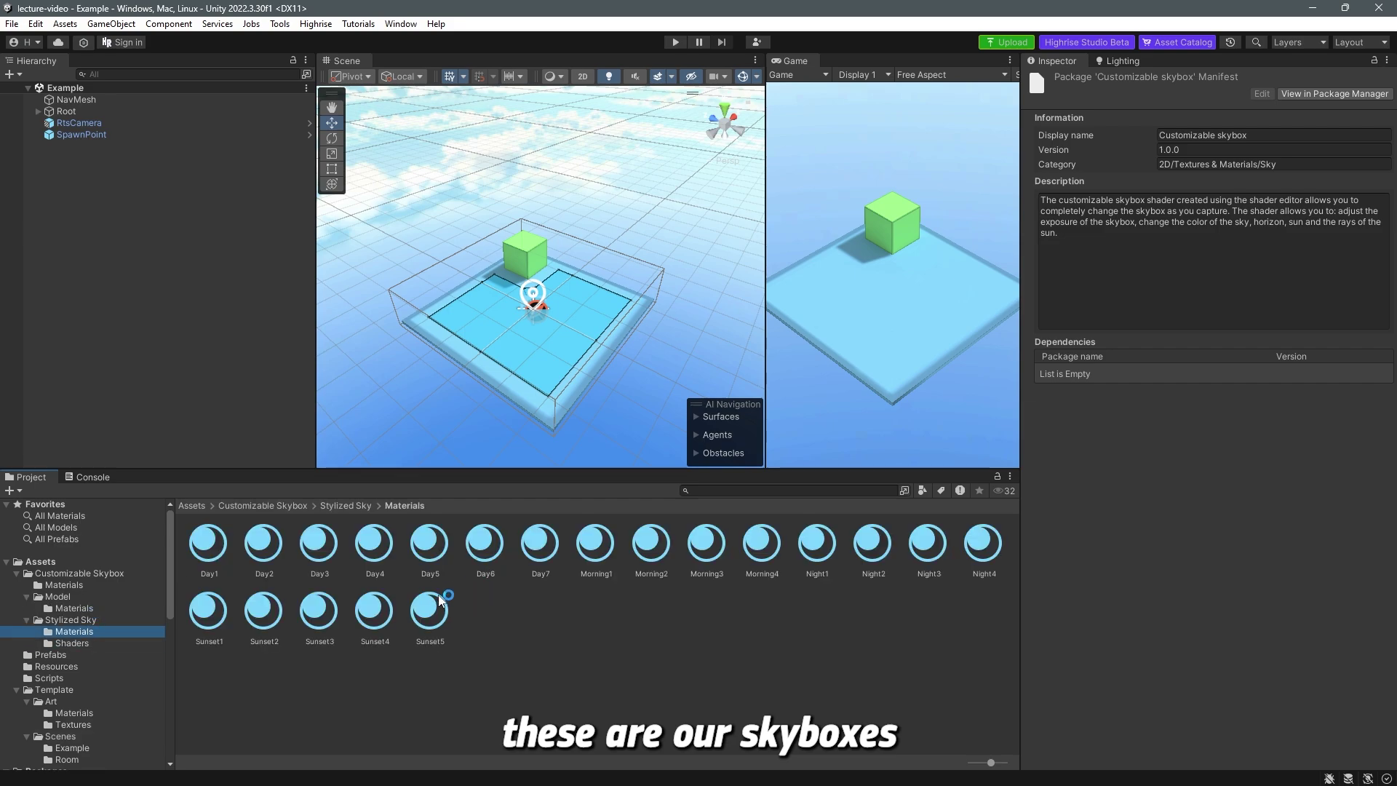
click(94, 585)
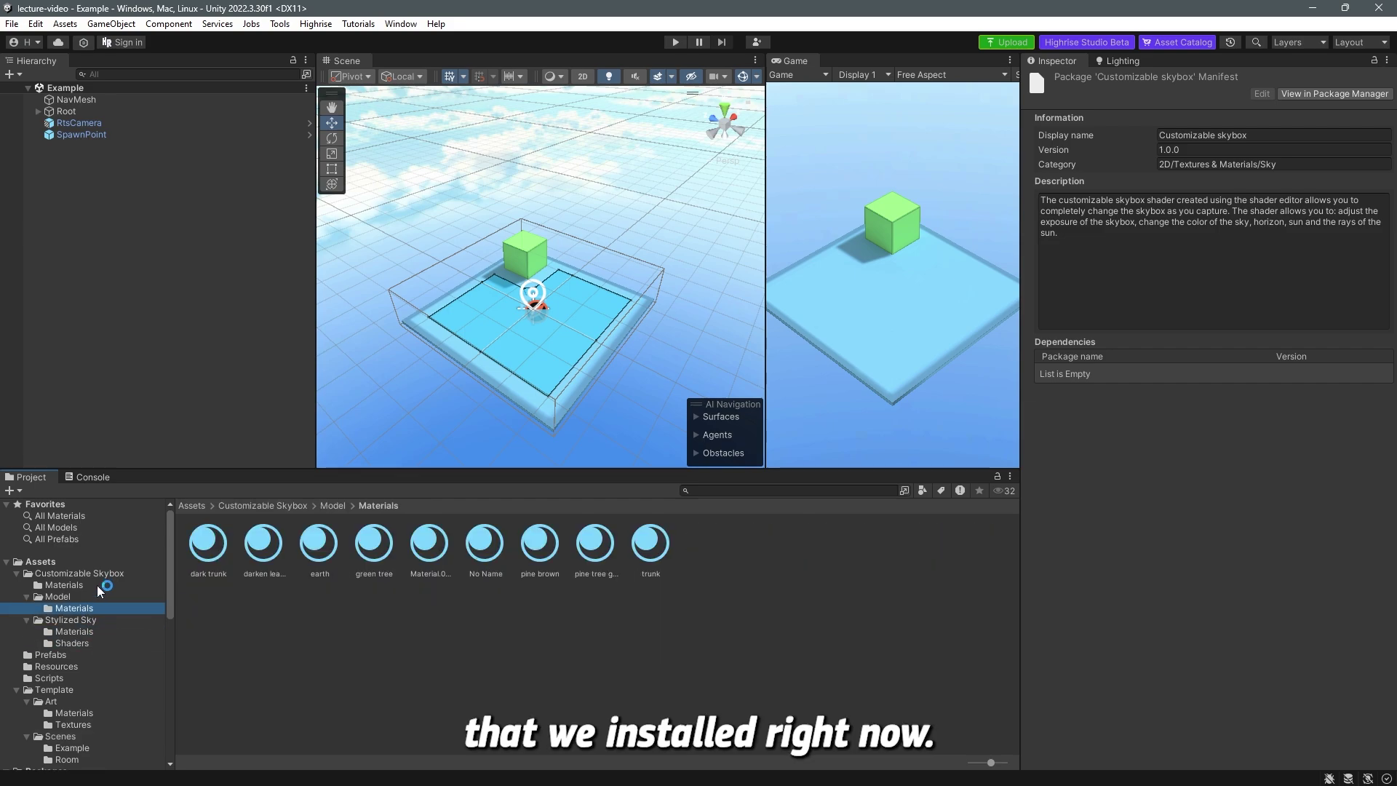
click(17, 574)
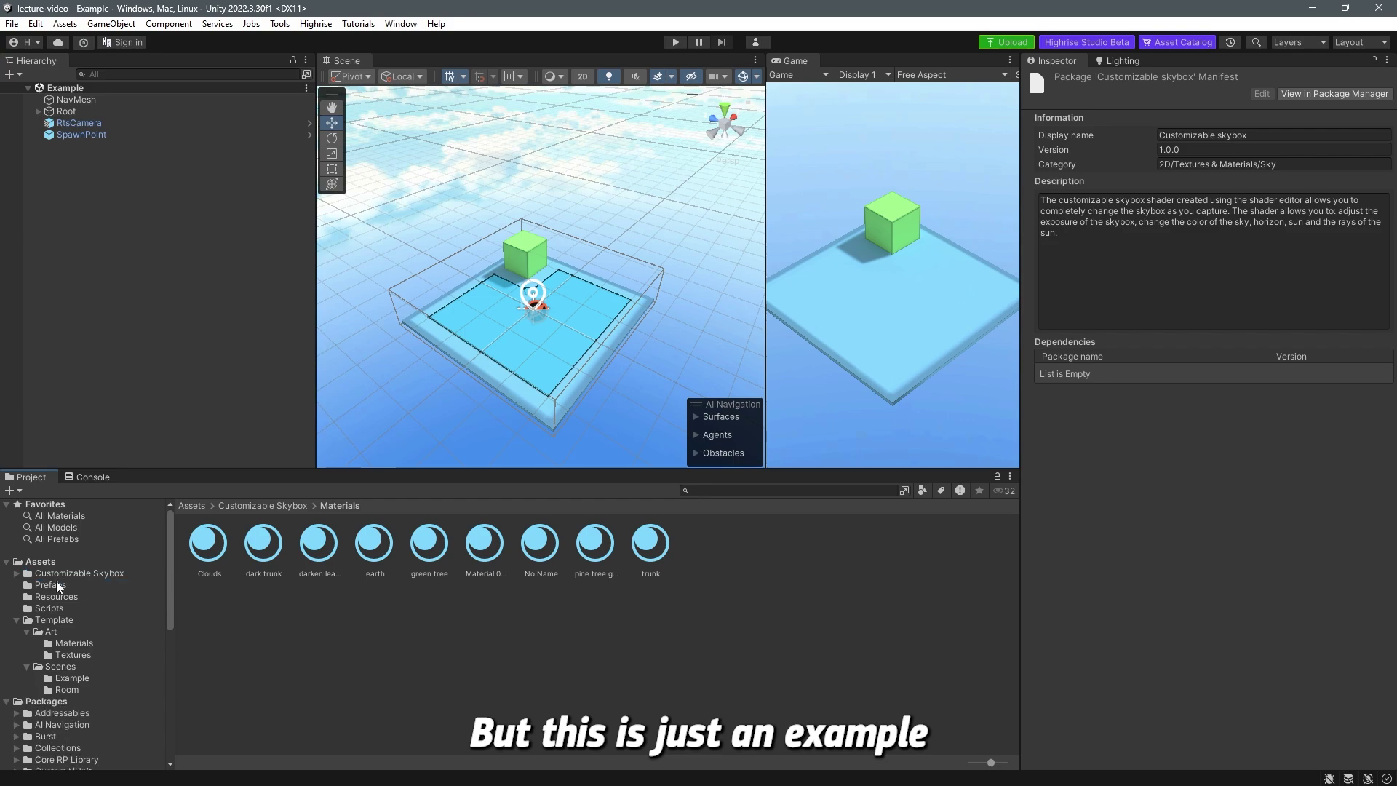
click(17, 573)
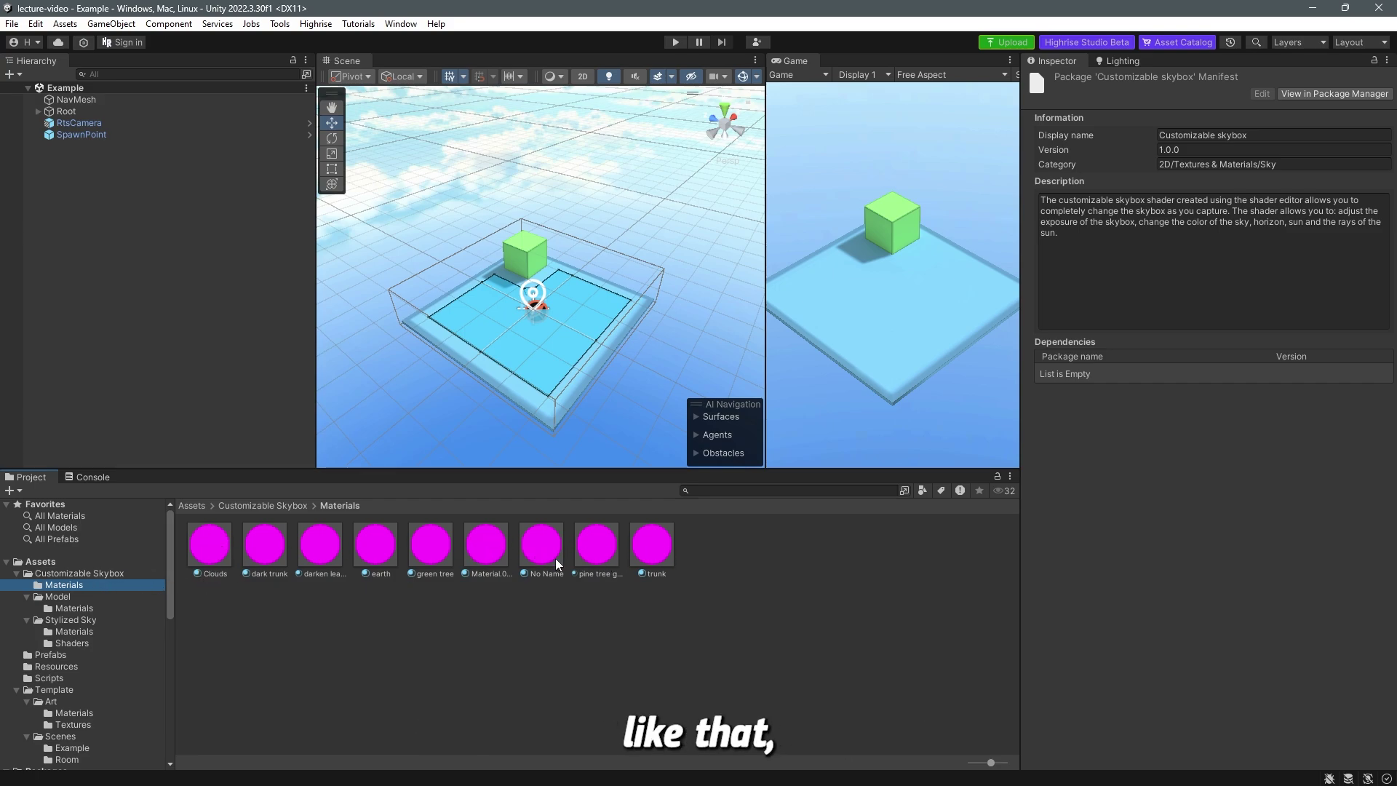
click(227, 543)
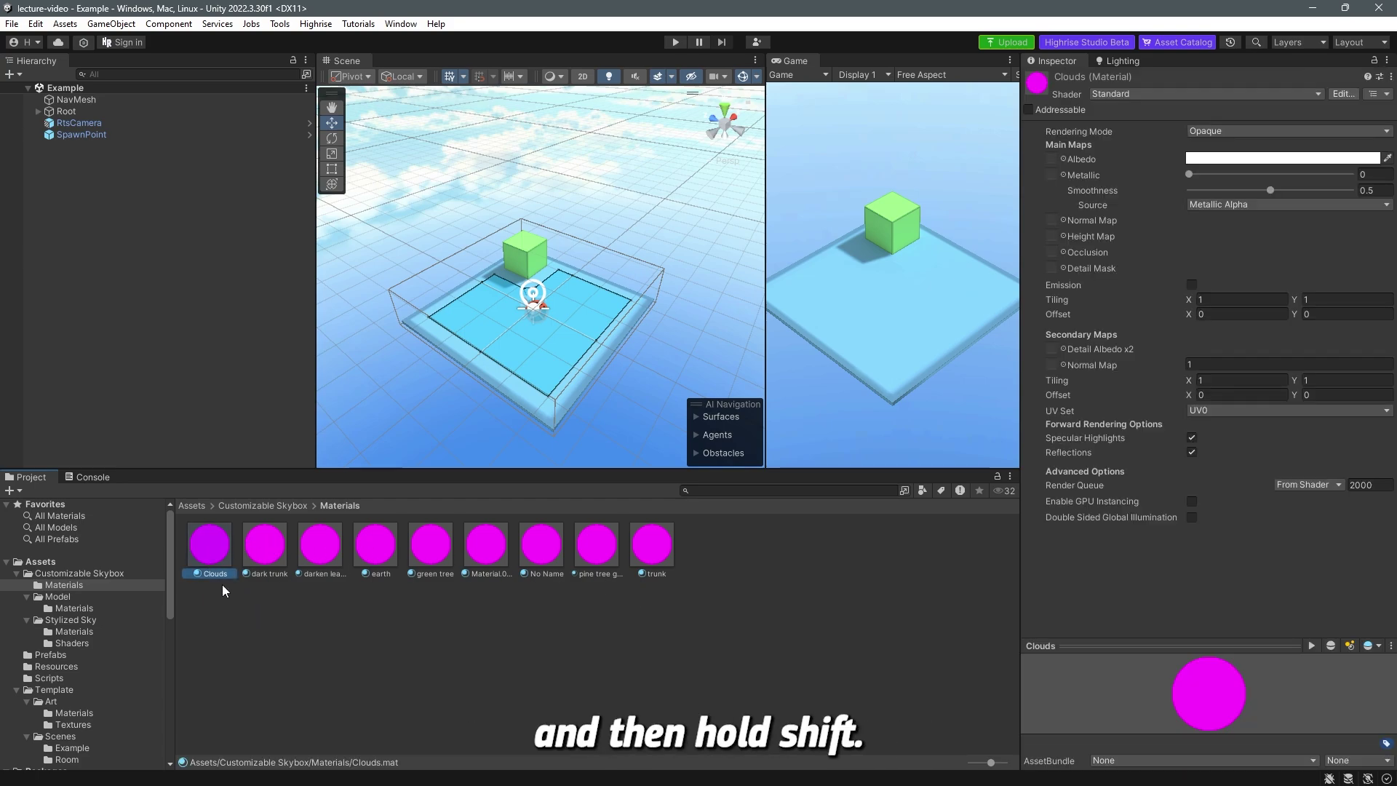
Select all nine skybox materials and run the Render Pipeline Converter's Material Upgrade on them
shift+click(652, 557)
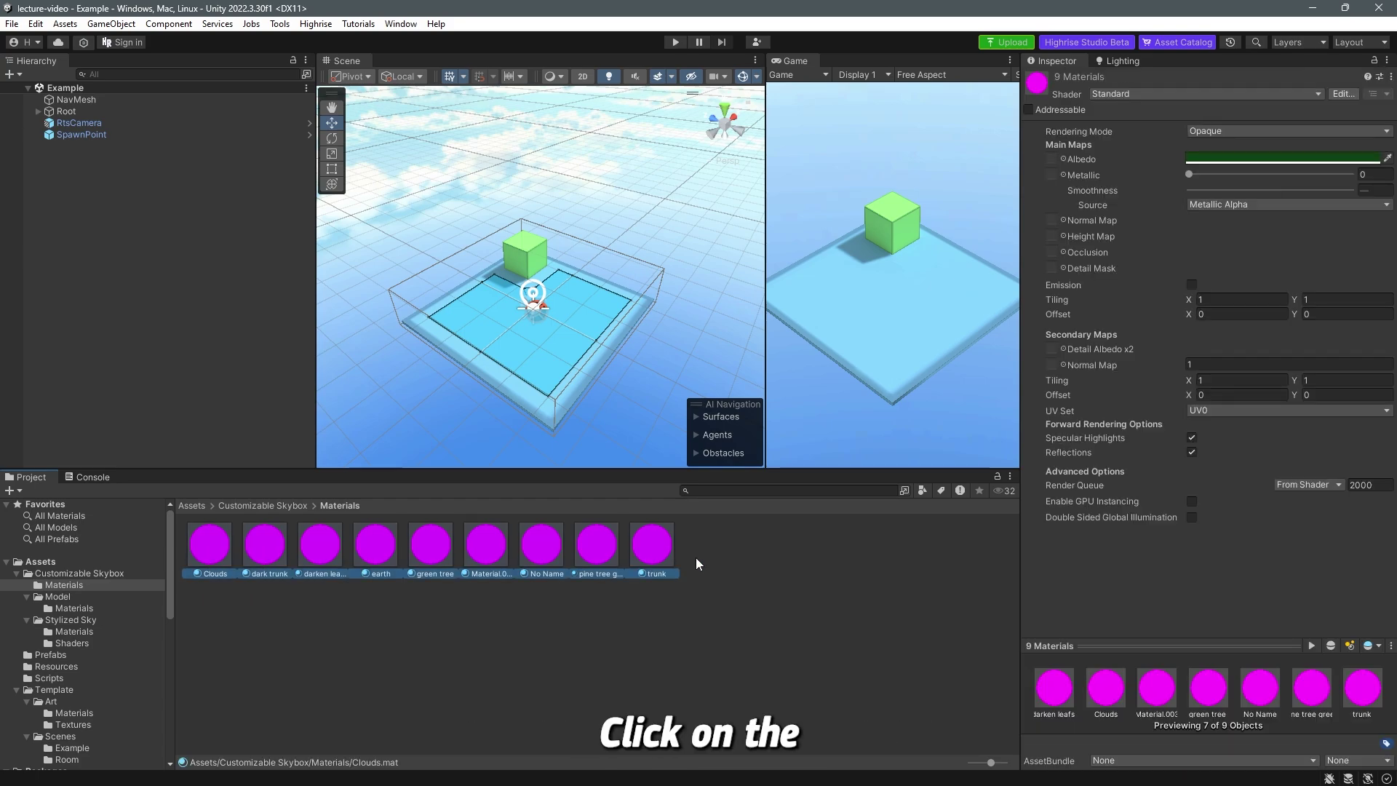
click(401, 24)
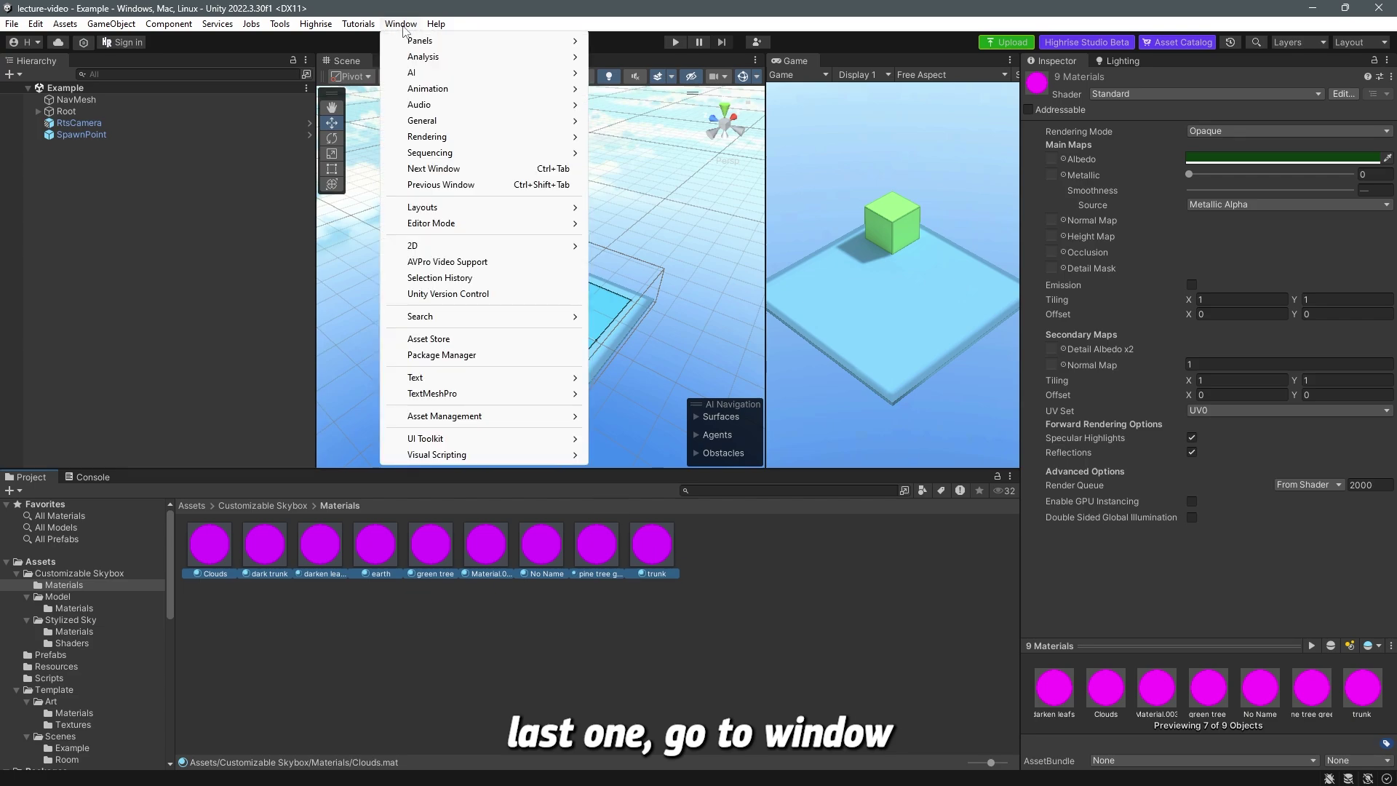
mouse_move(464, 140)
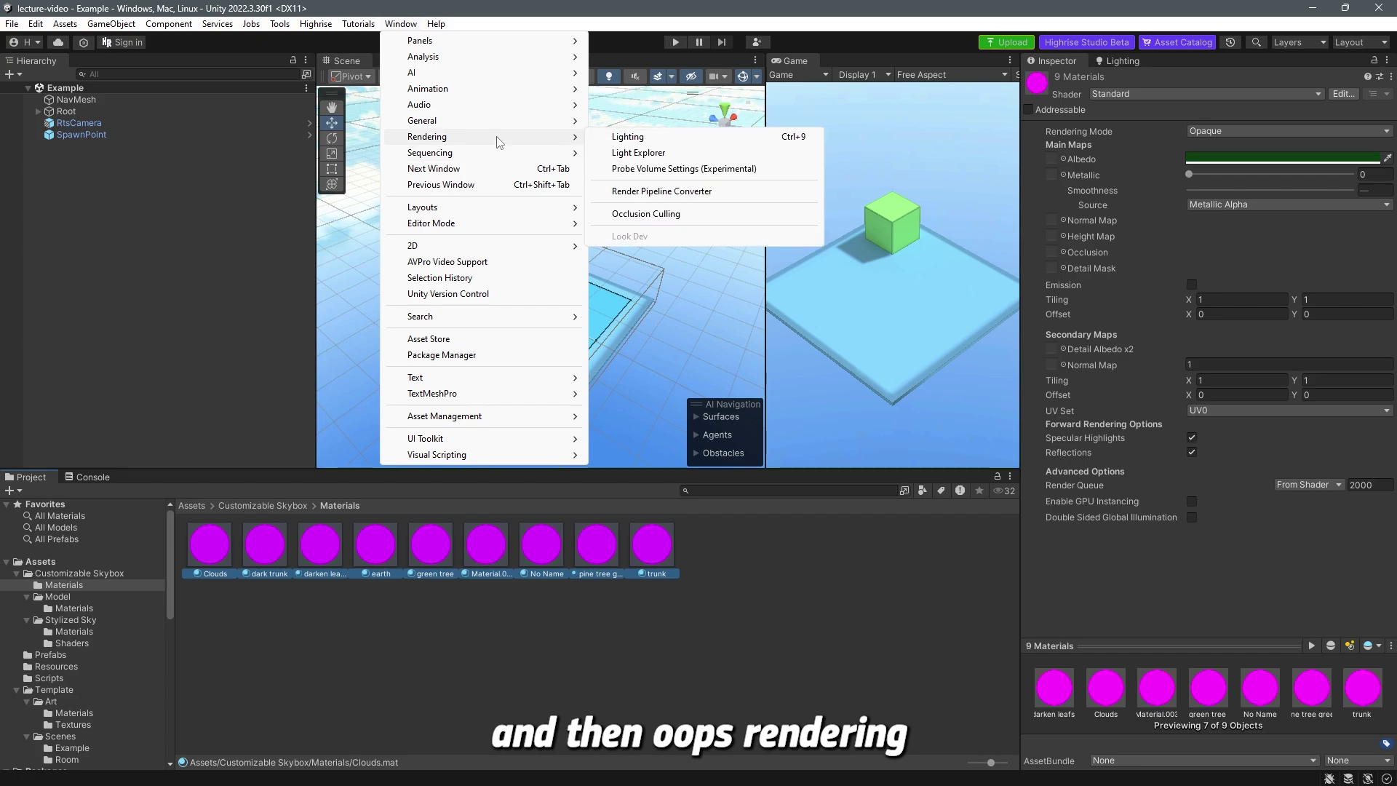
click(667, 201)
drag(666, 203, 928, 146)
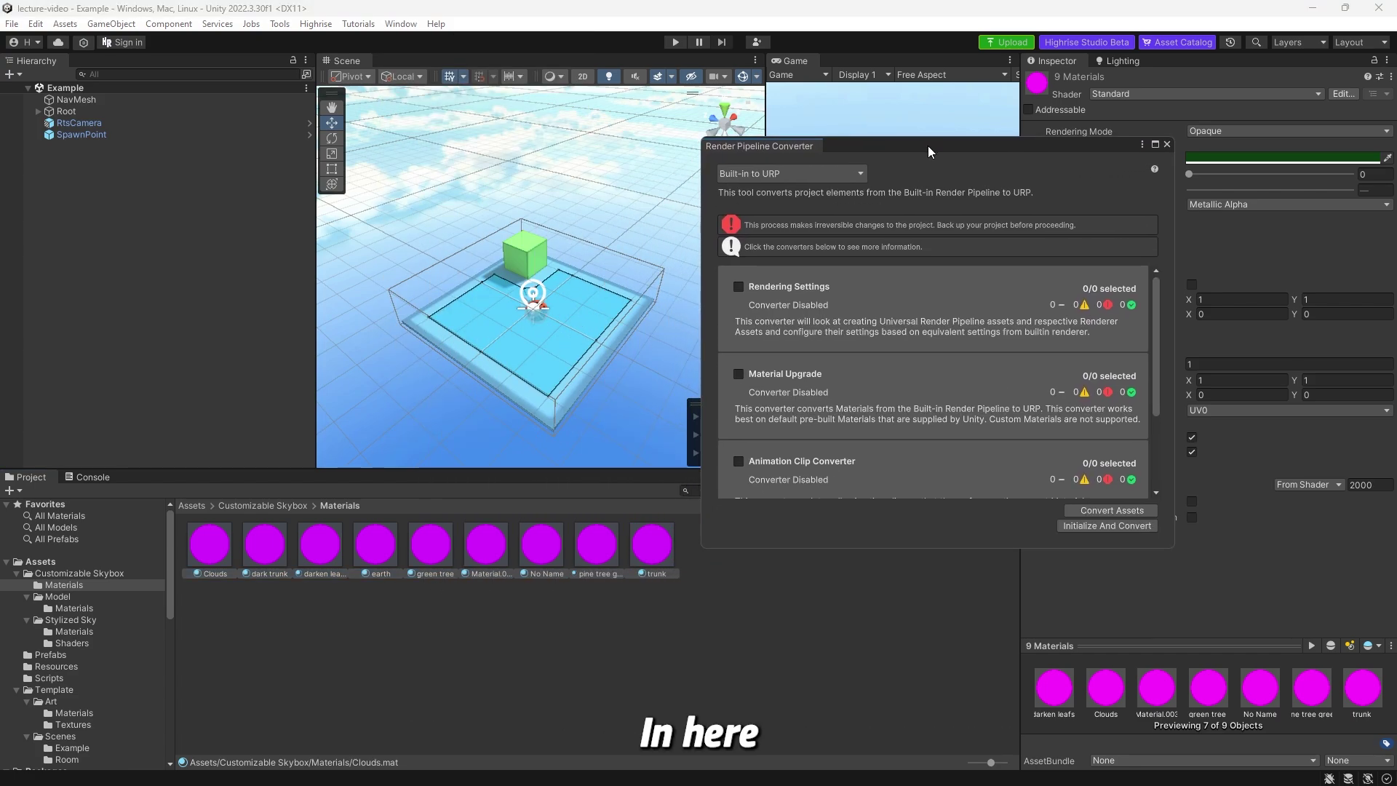
click(738, 374)
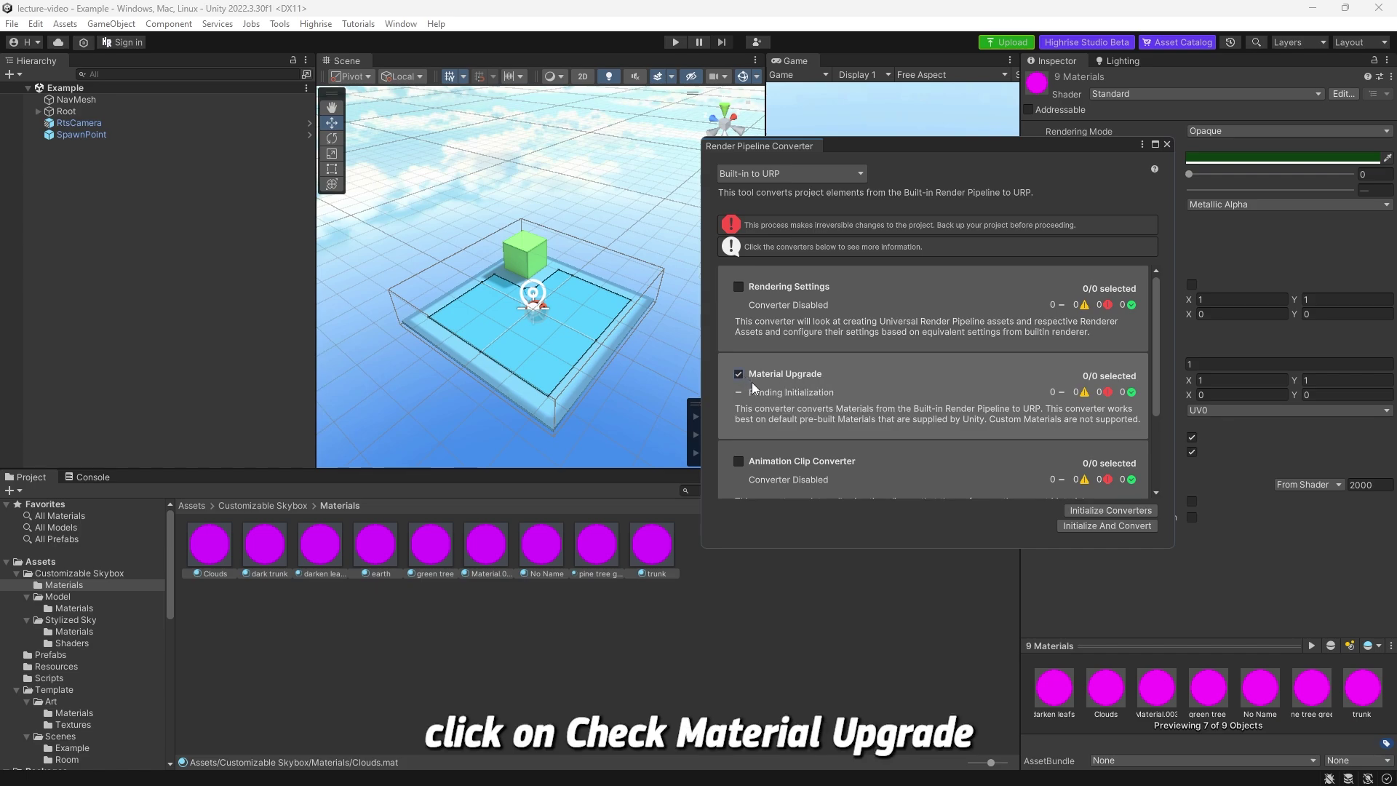
click(1108, 510)
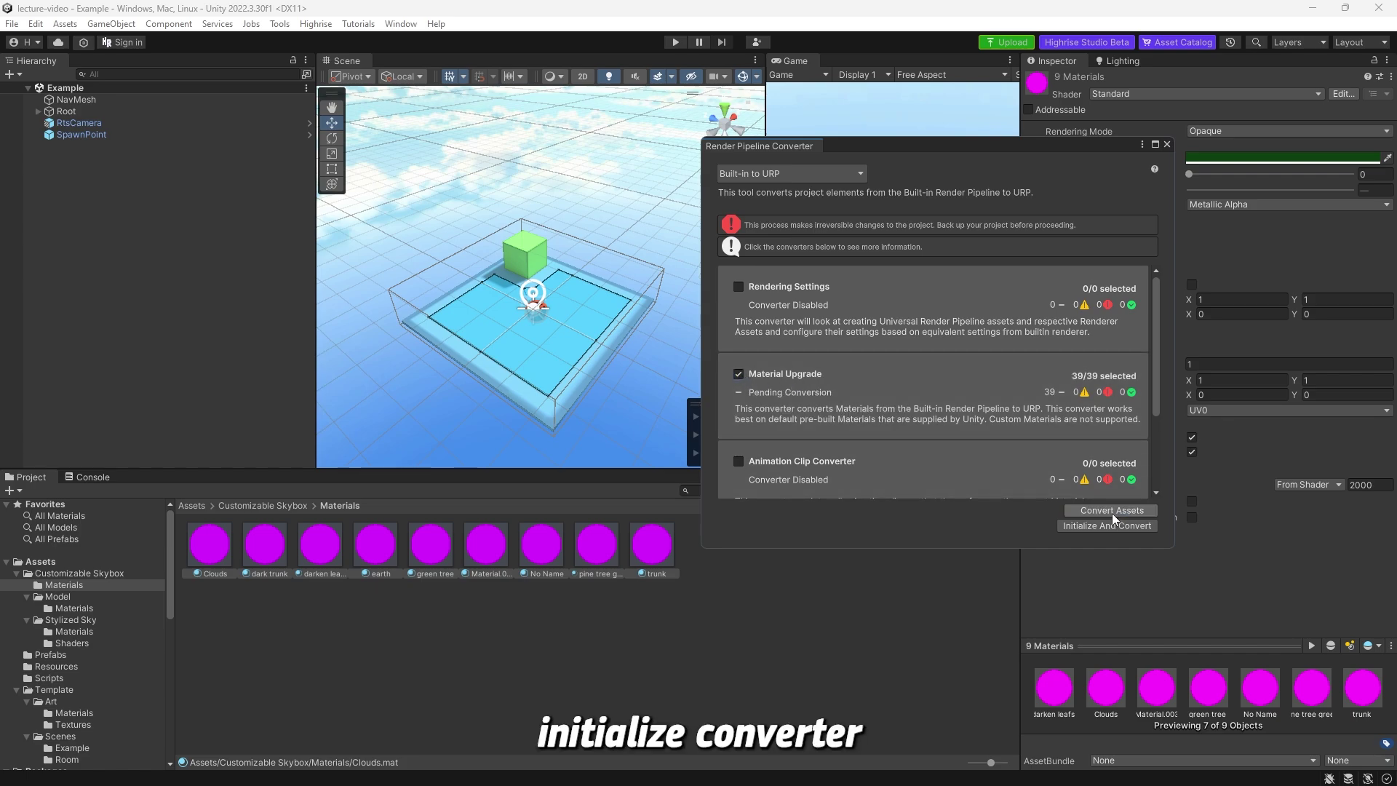
click(1112, 514)
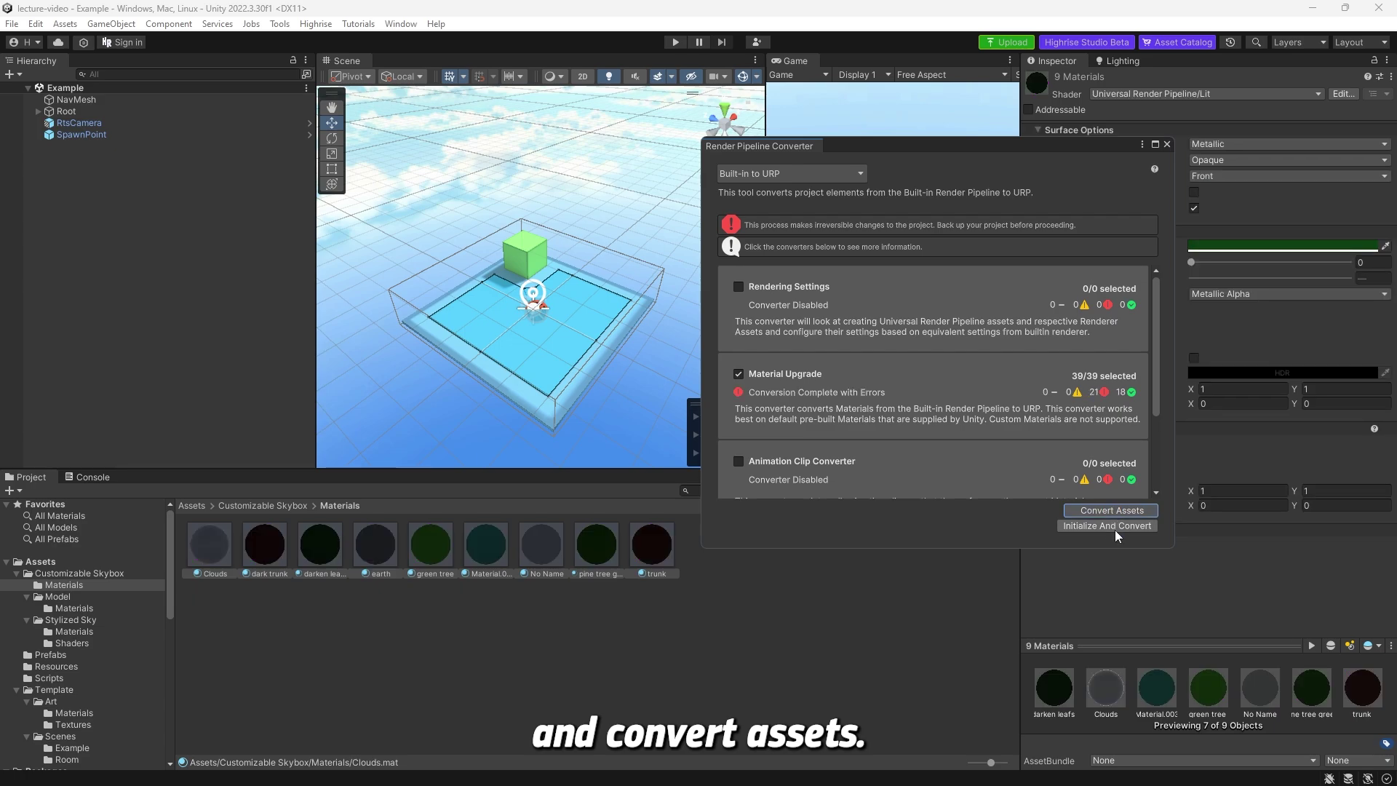
click(1167, 145)
click(636, 620)
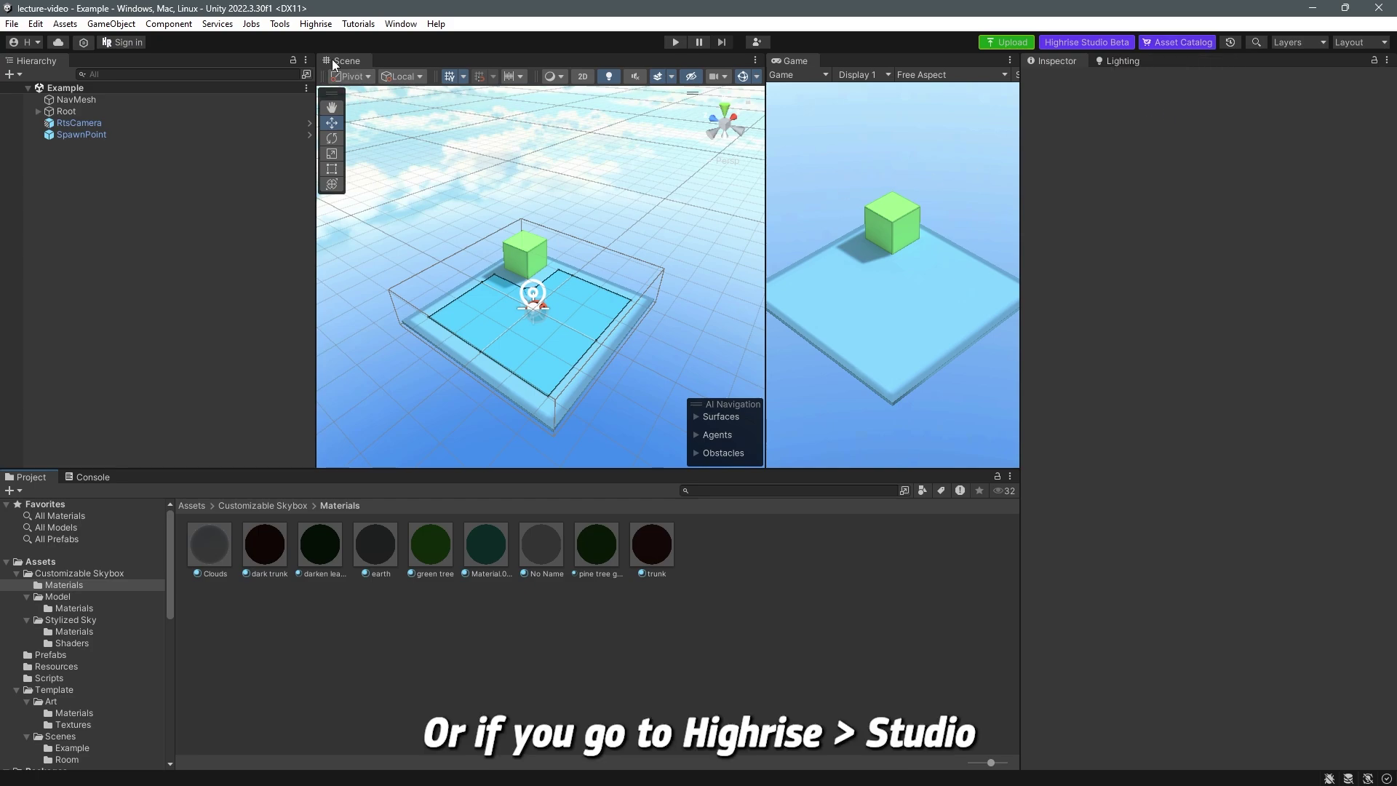
click(318, 26)
Dismiss the Highrise studio tools and open the Asset Catalog window
mouse_move(393, 73)
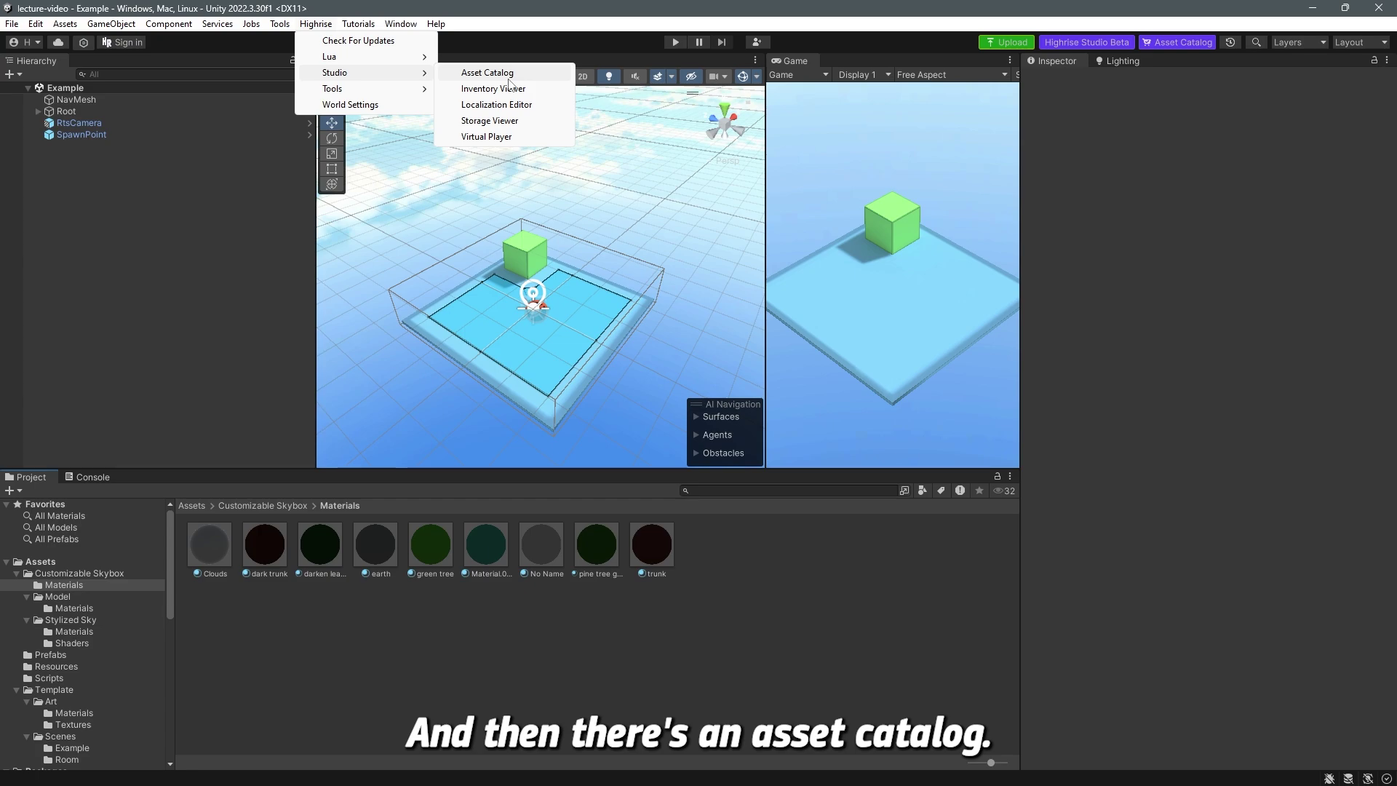
click(1172, 138)
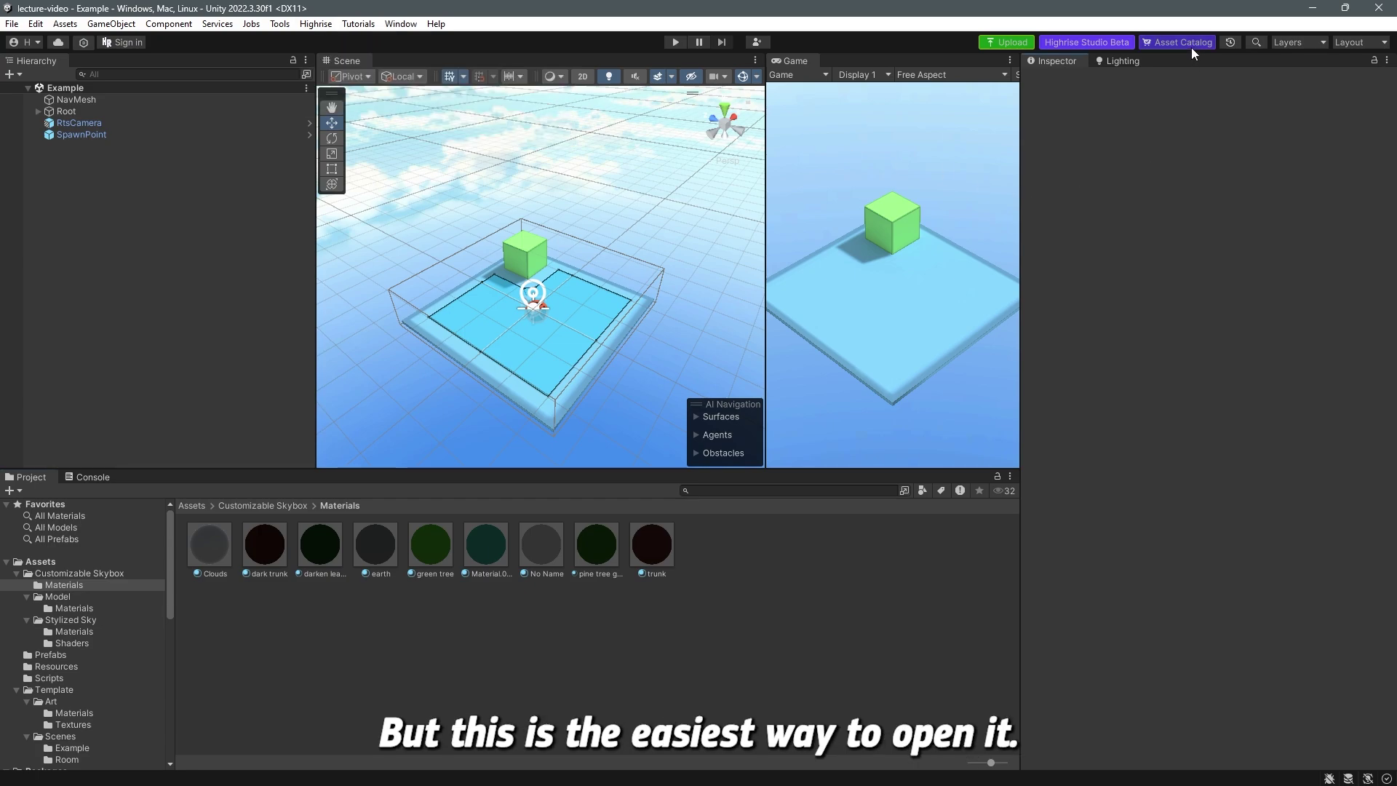
click(1190, 45)
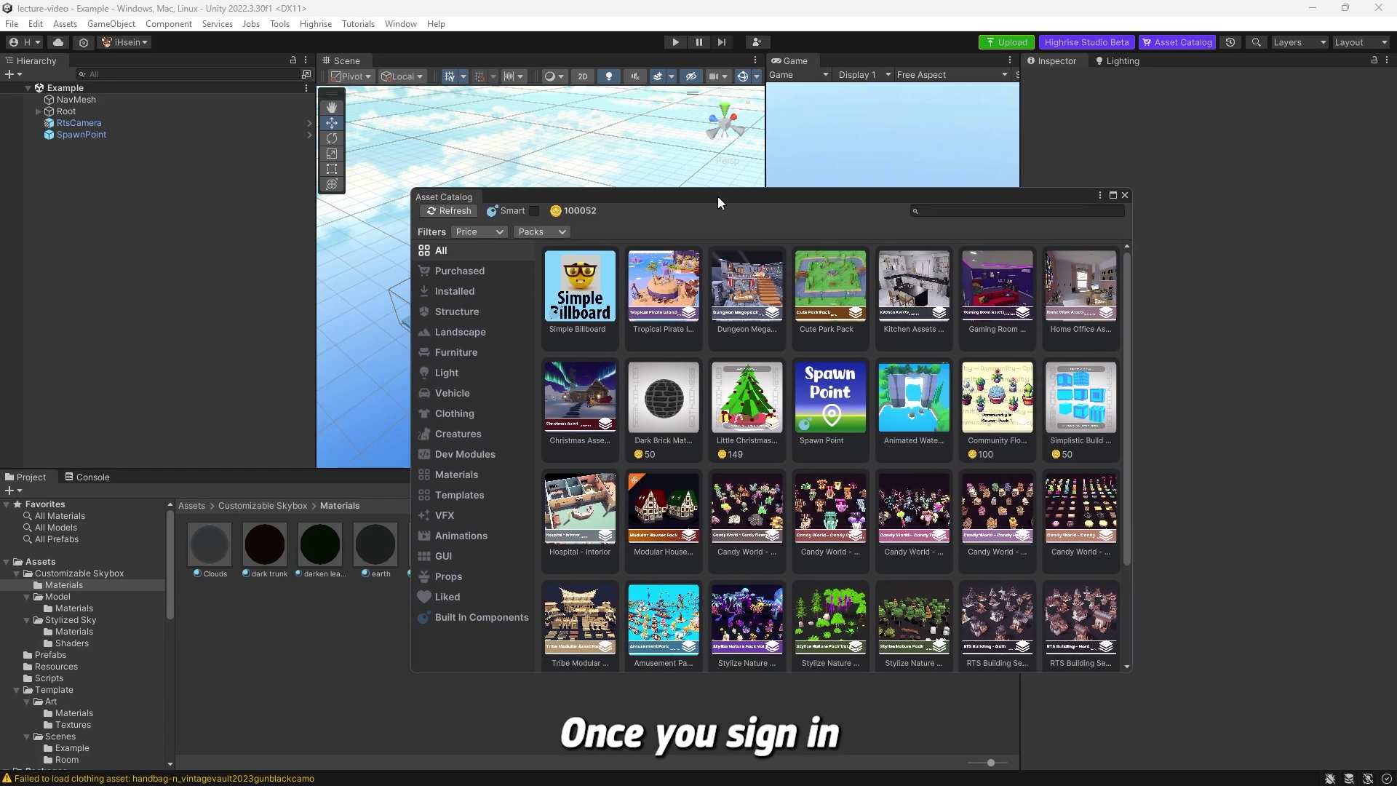
drag(717, 195, 692, 211)
drag(1107, 326, 1107, 276)
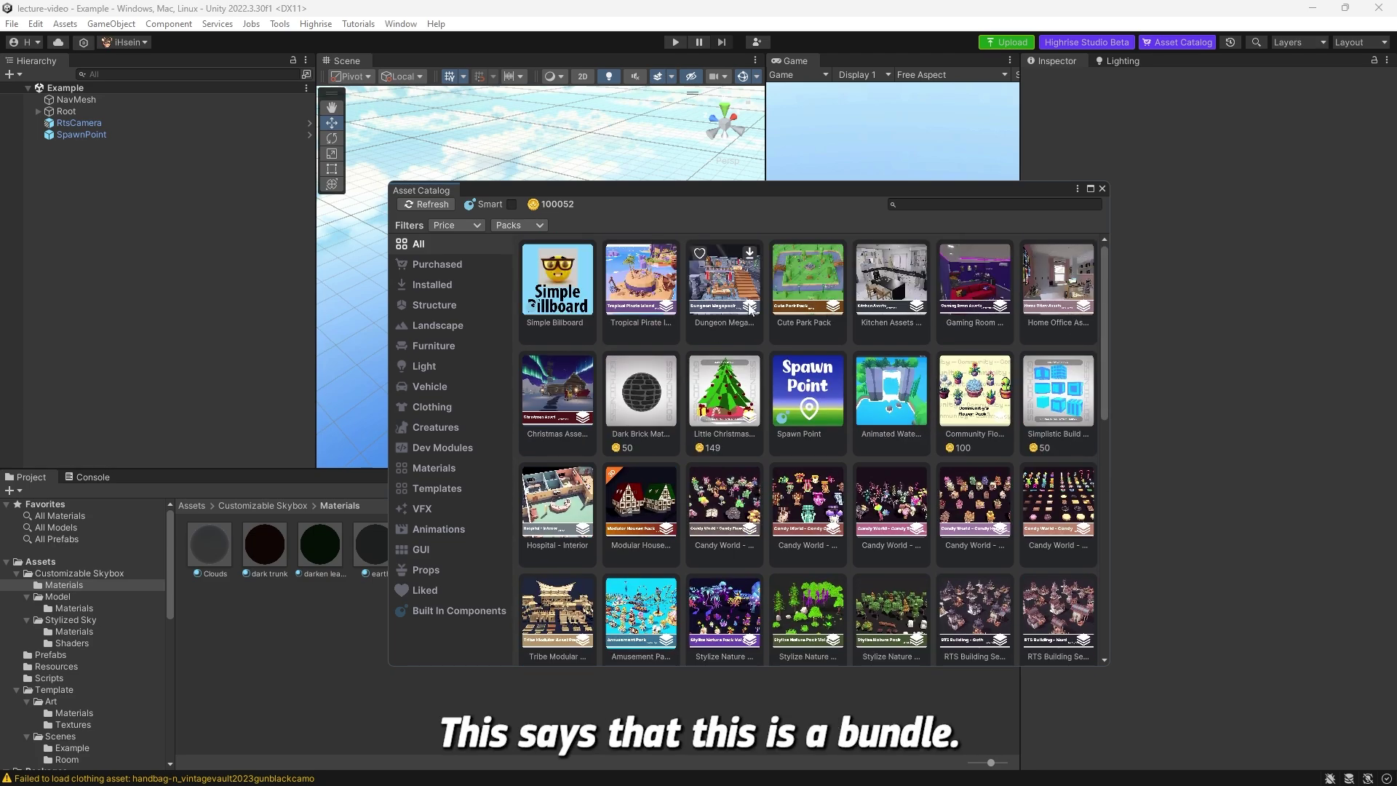
drag(764, 193, 695, 196)
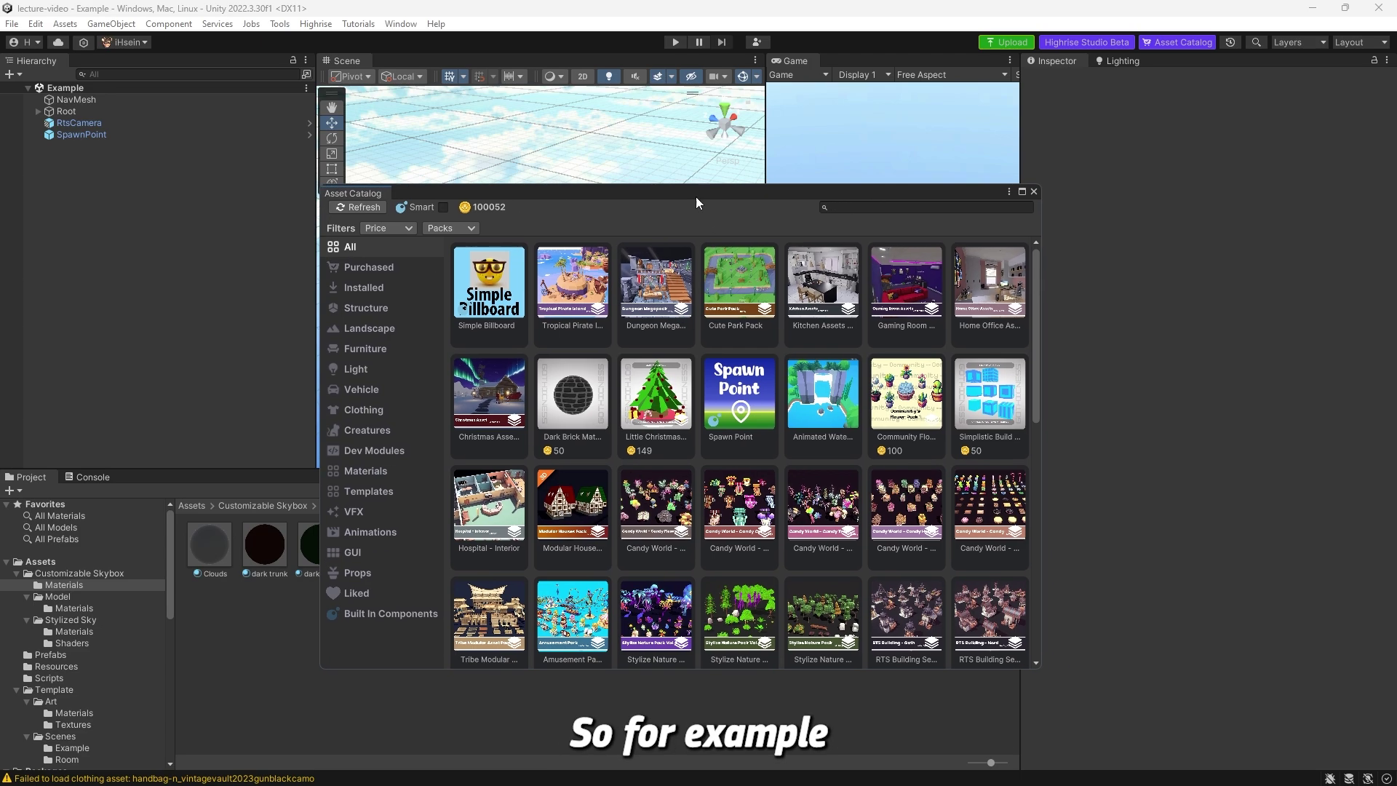
View the Tropical Pirate Island, Simple Billboard and Cute Park Pack details in the catalog
click(602, 313)
drag(823, 191, 718, 197)
click(403, 291)
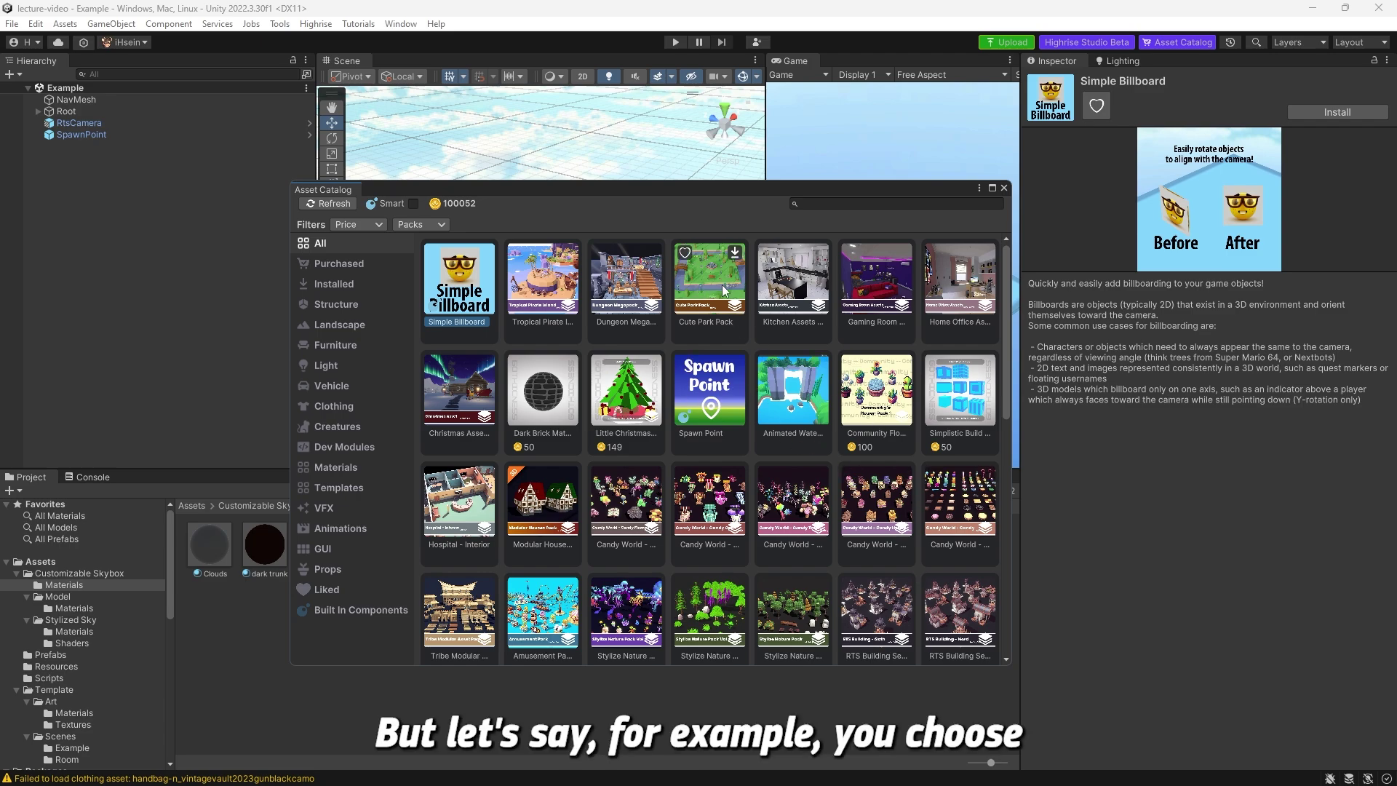
click(699, 292)
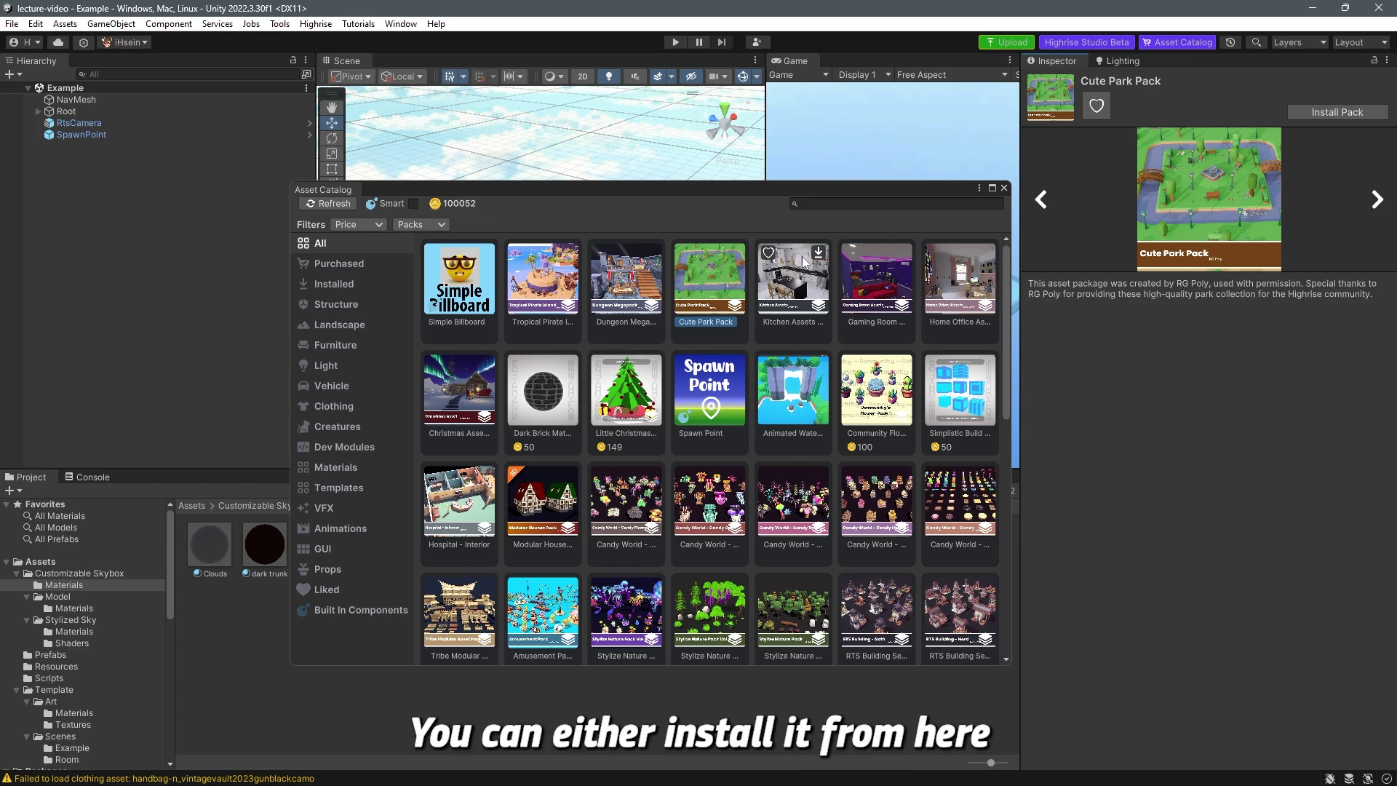
Dock the Asset Catalog into the editor layout and flip through the Cute Park Pack previews
drag(606, 189, 770, 317)
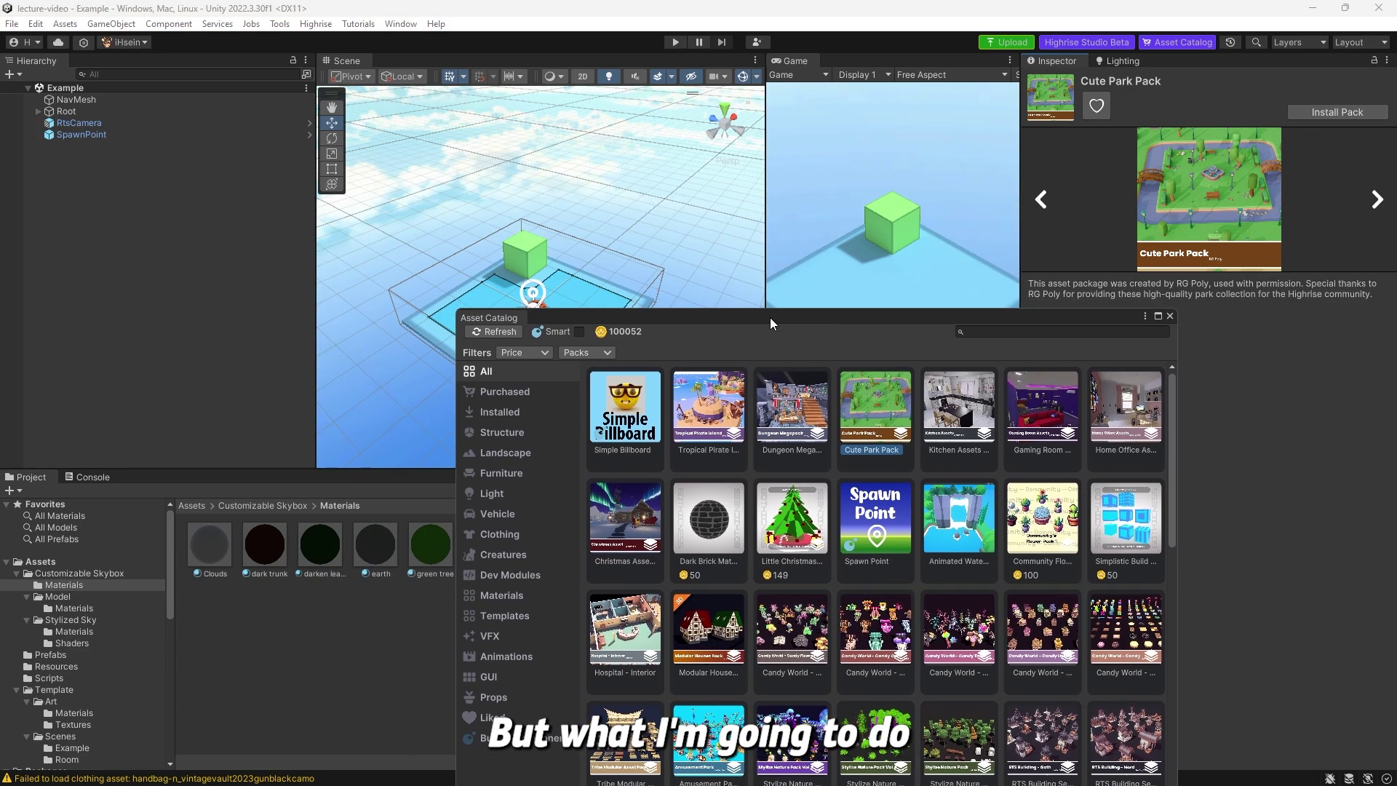
drag(494, 322, 174, 473)
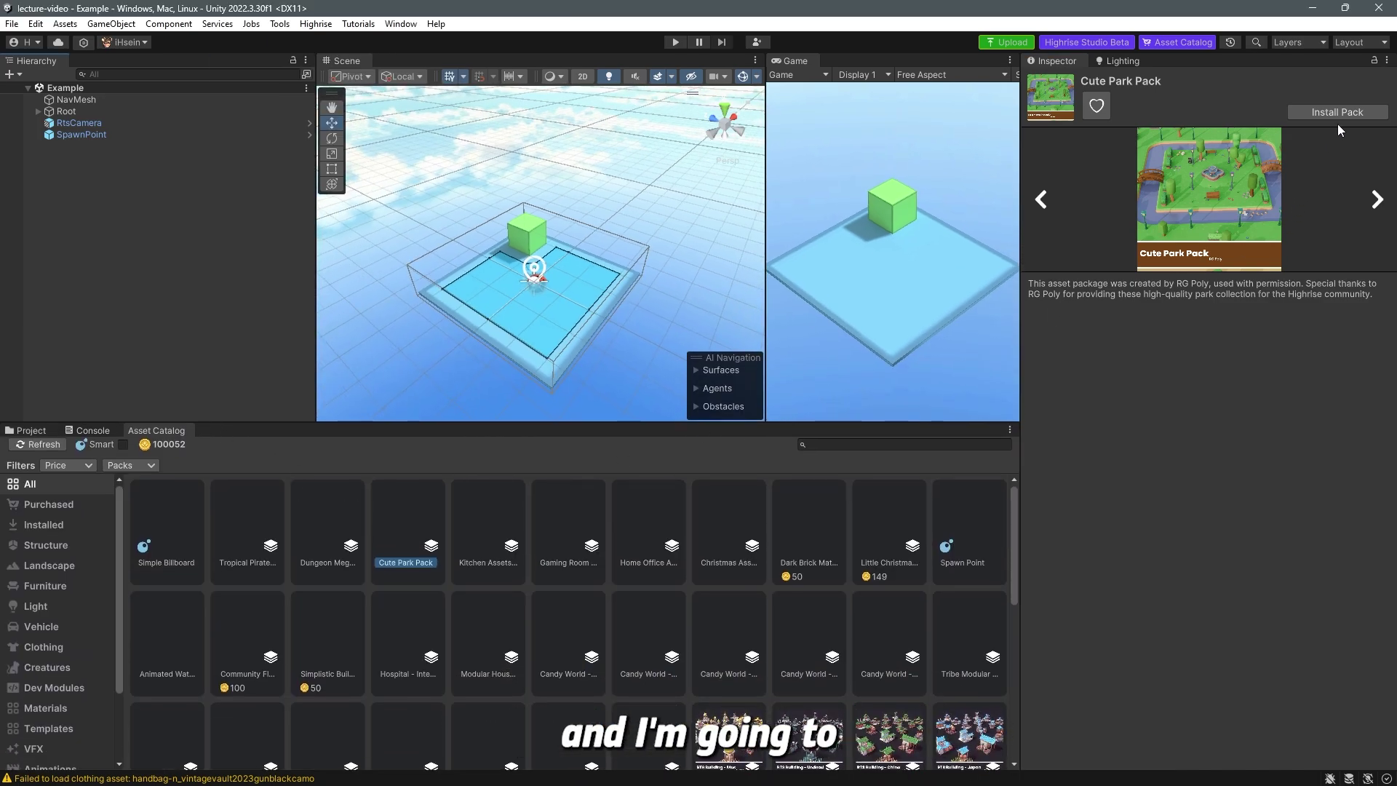
click(1380, 204)
click(1379, 202)
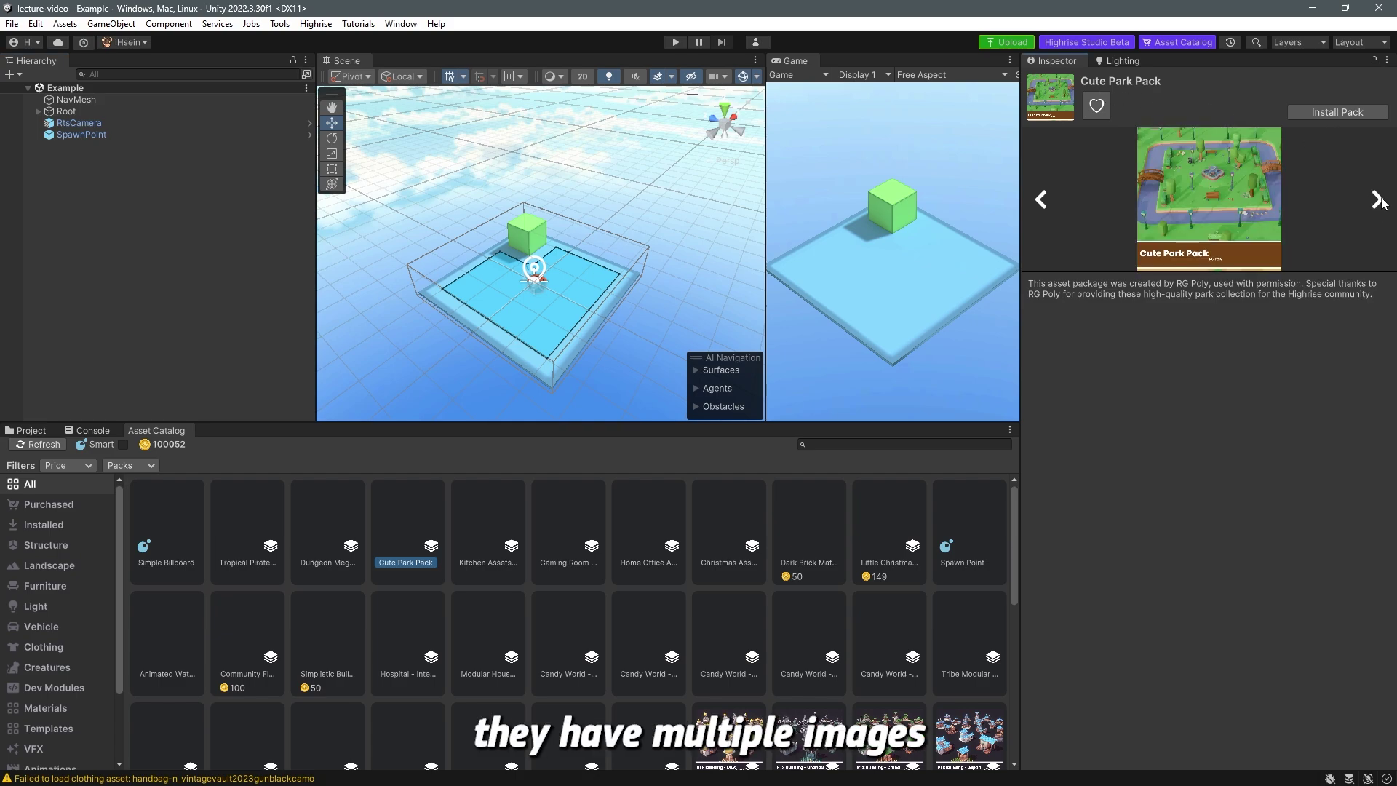
Install the Cute Park Pack and open its contents
click(1331, 112)
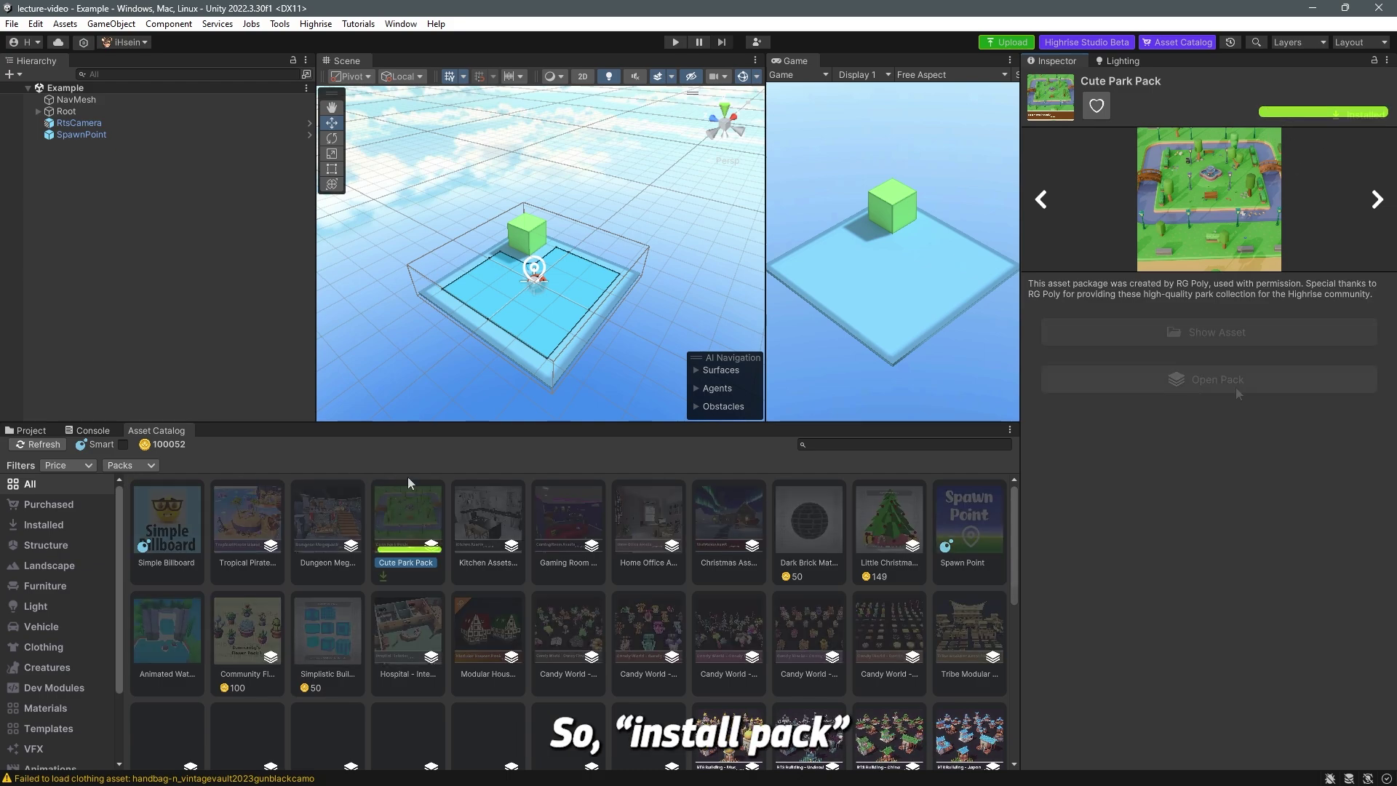
click(1216, 334)
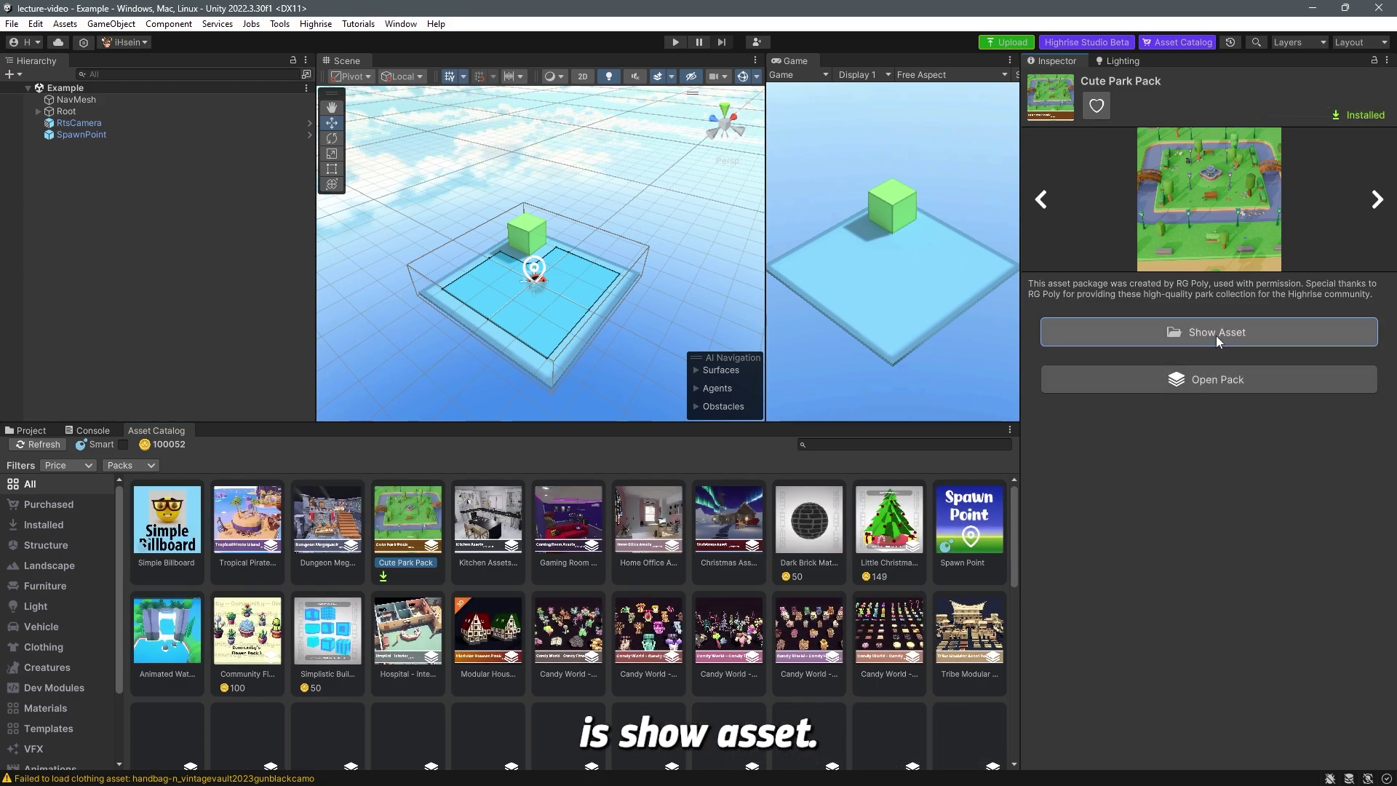
click(1260, 379)
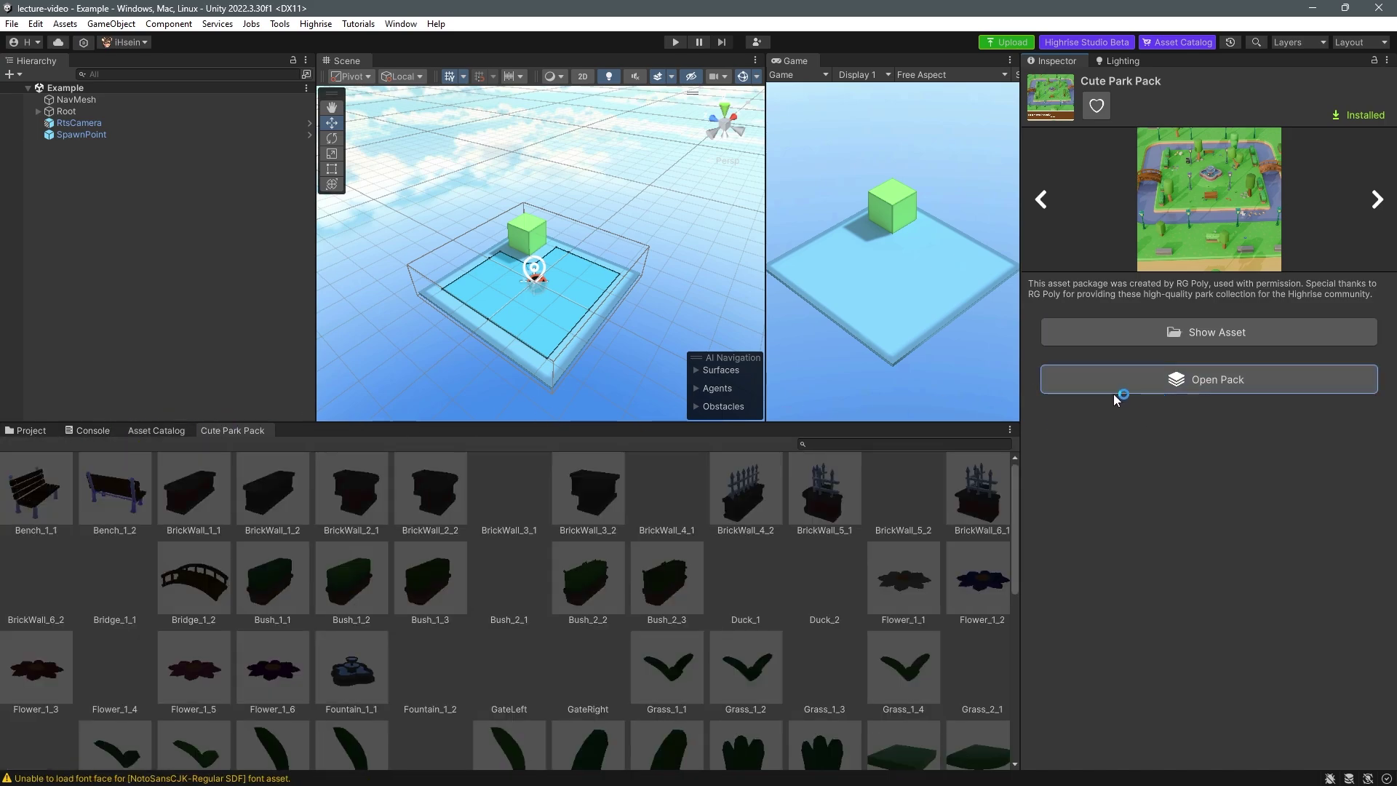
Drag Trashbin_1_4, StreetLamp_1_3, StreetLamp_1_4 and Bush_2_1 onto the platform in the Scene view
drag(1017, 474, 1034, 611)
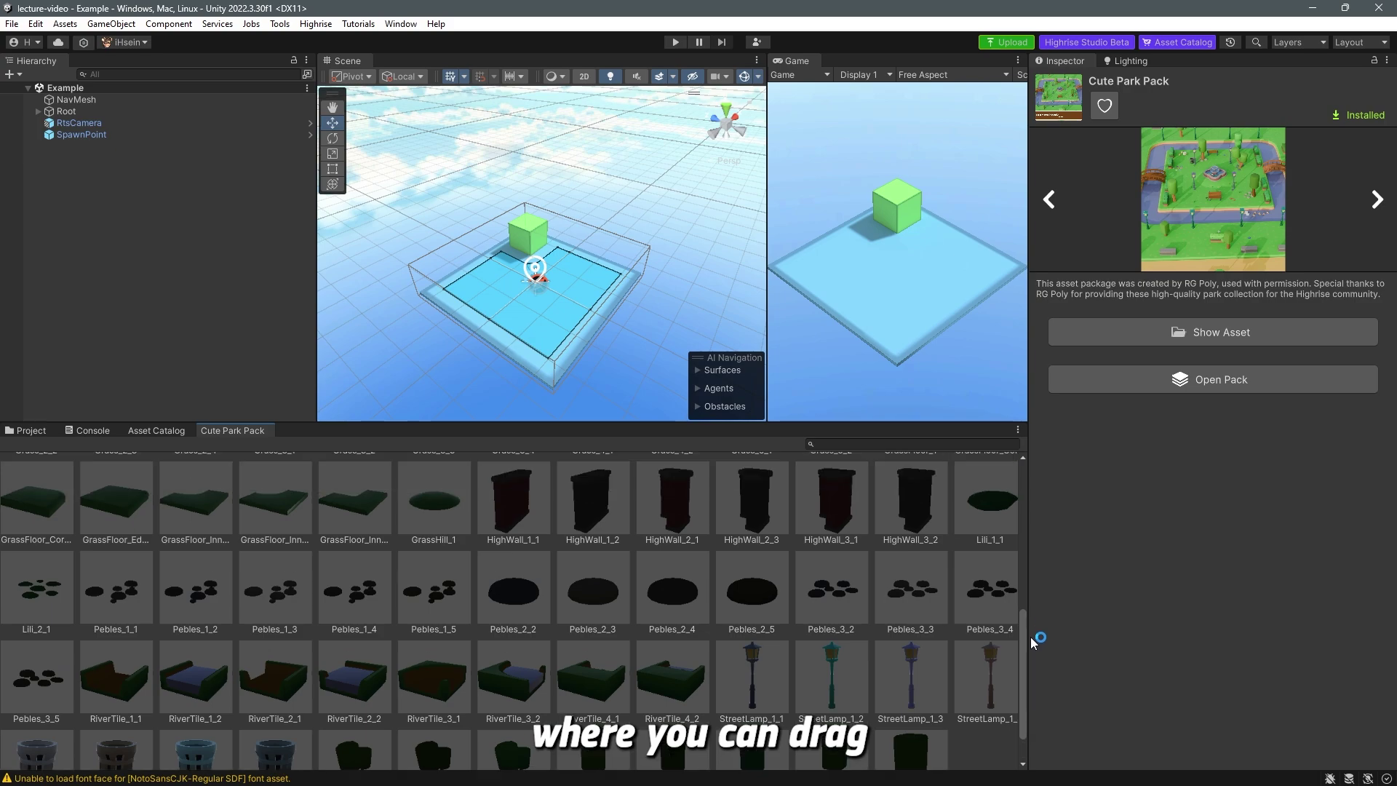
drag(1021, 509, 1008, 685)
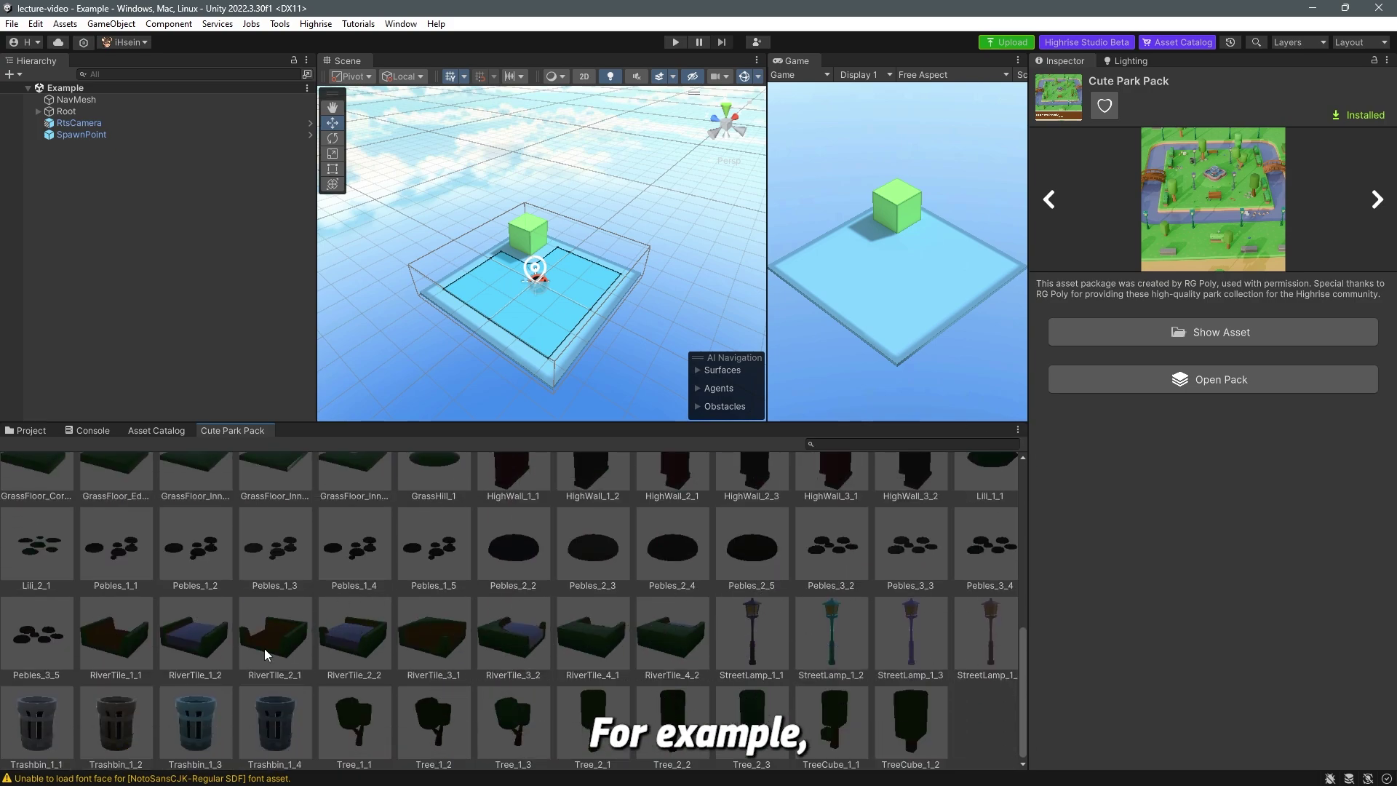
drag(268, 729, 588, 275)
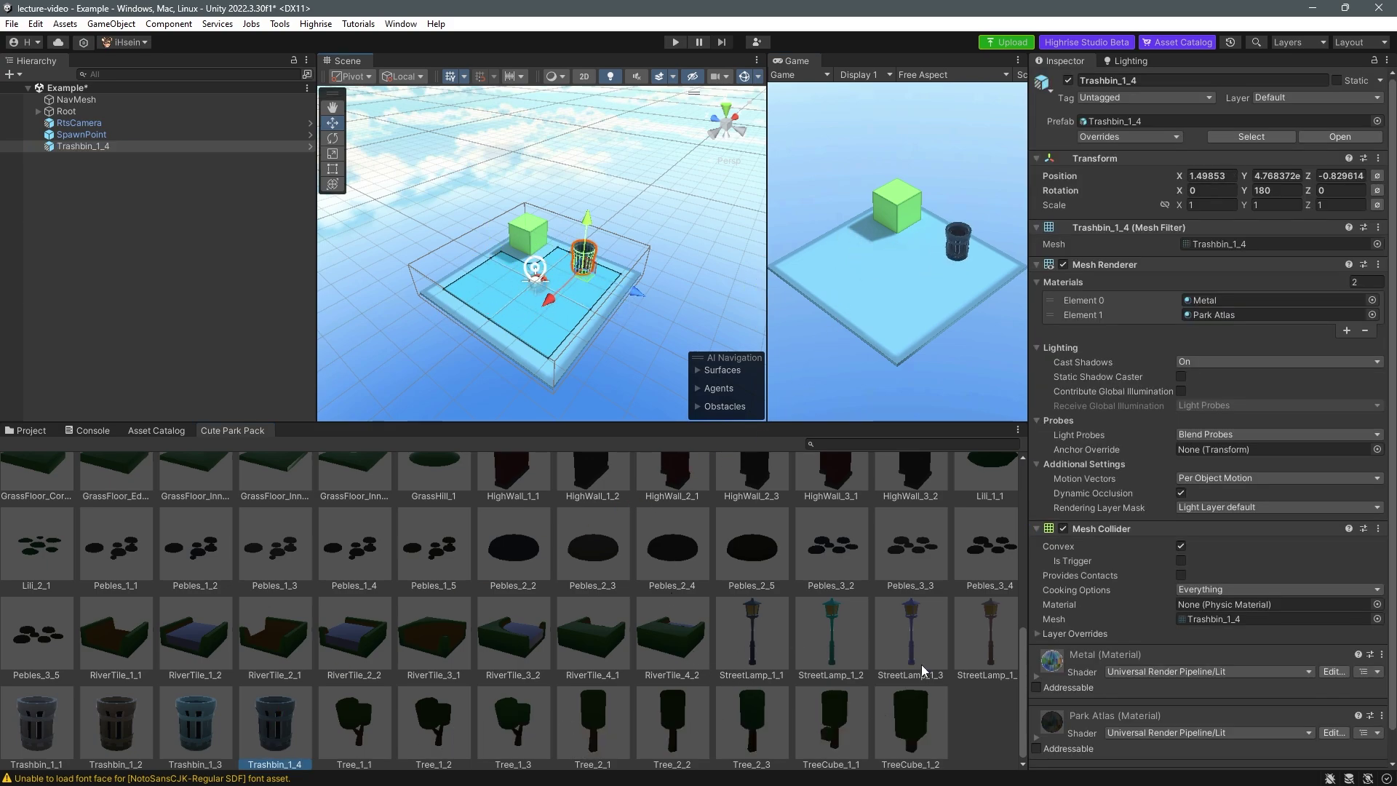
drag(909, 638, 451, 291)
drag(977, 649, 601, 285)
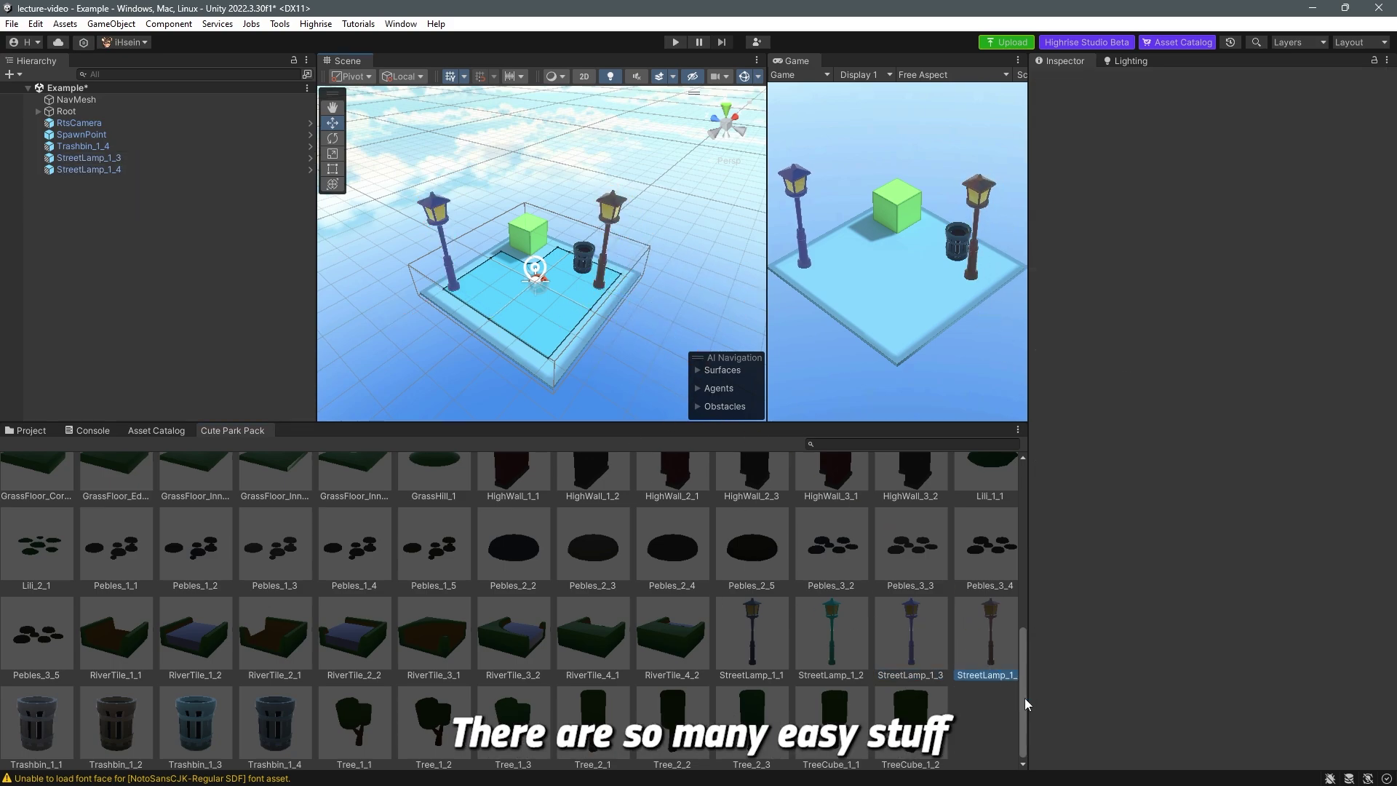
drag(1023, 691, 1015, 489)
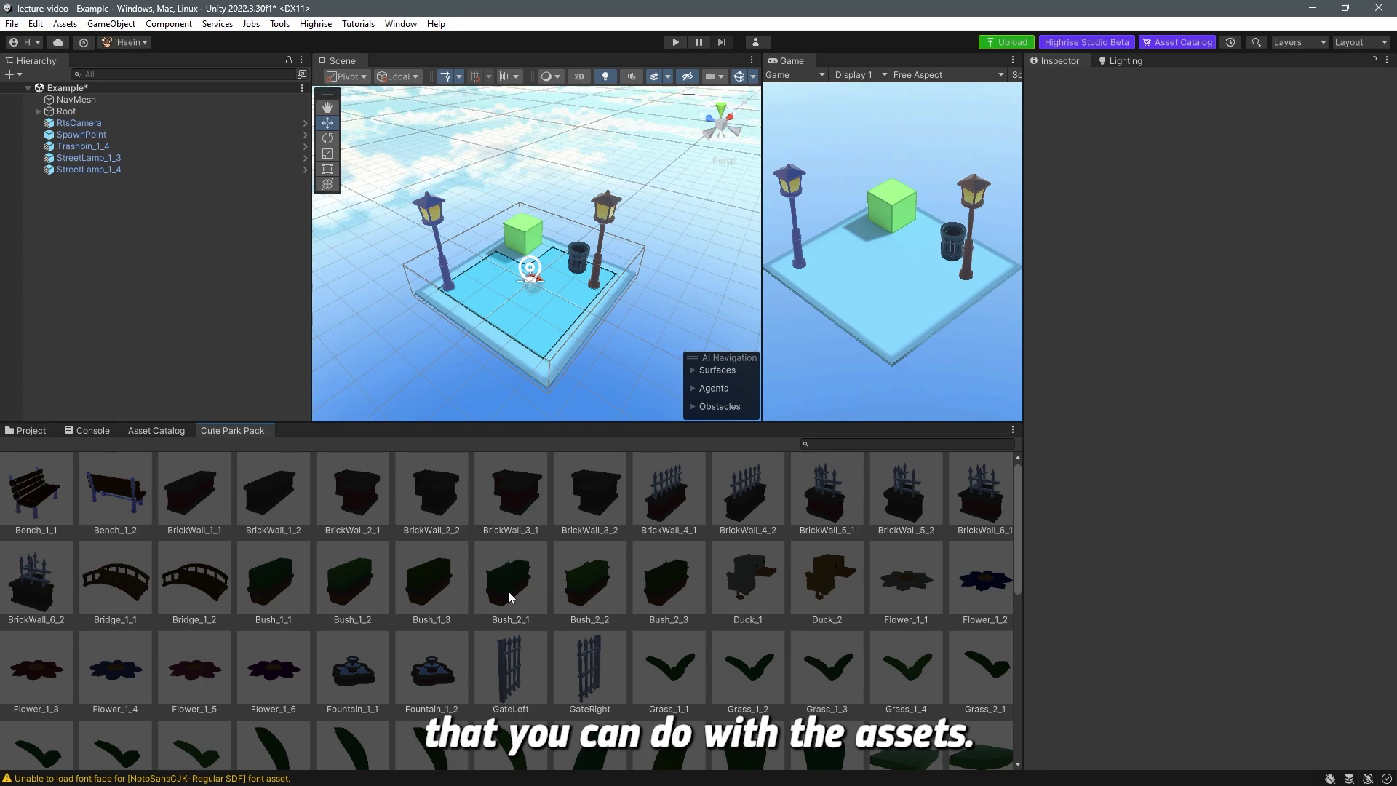
drag(508, 591, 485, 273)
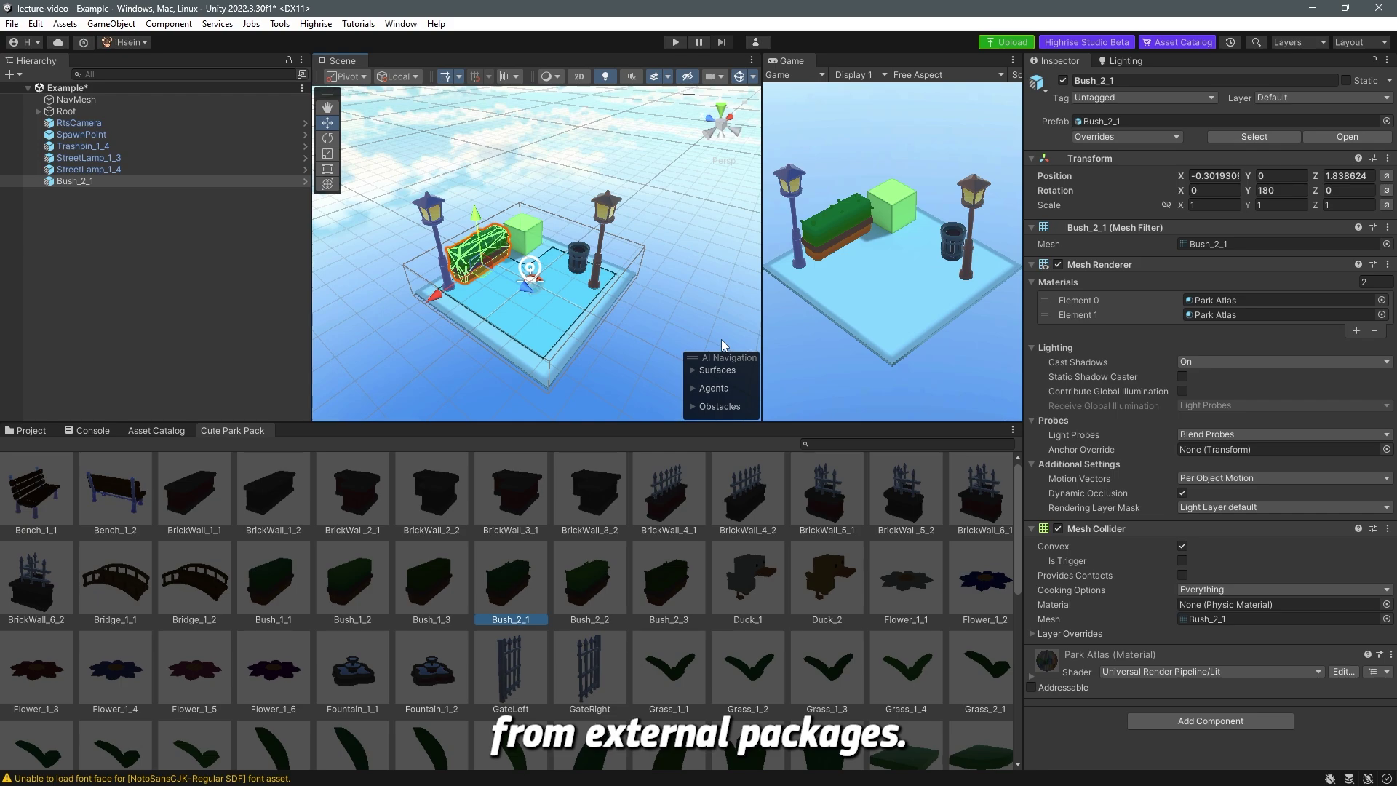
Close the Cute Park Pack tab and refresh the Asset Catalog listing
right_click(242, 436)
click(279, 456)
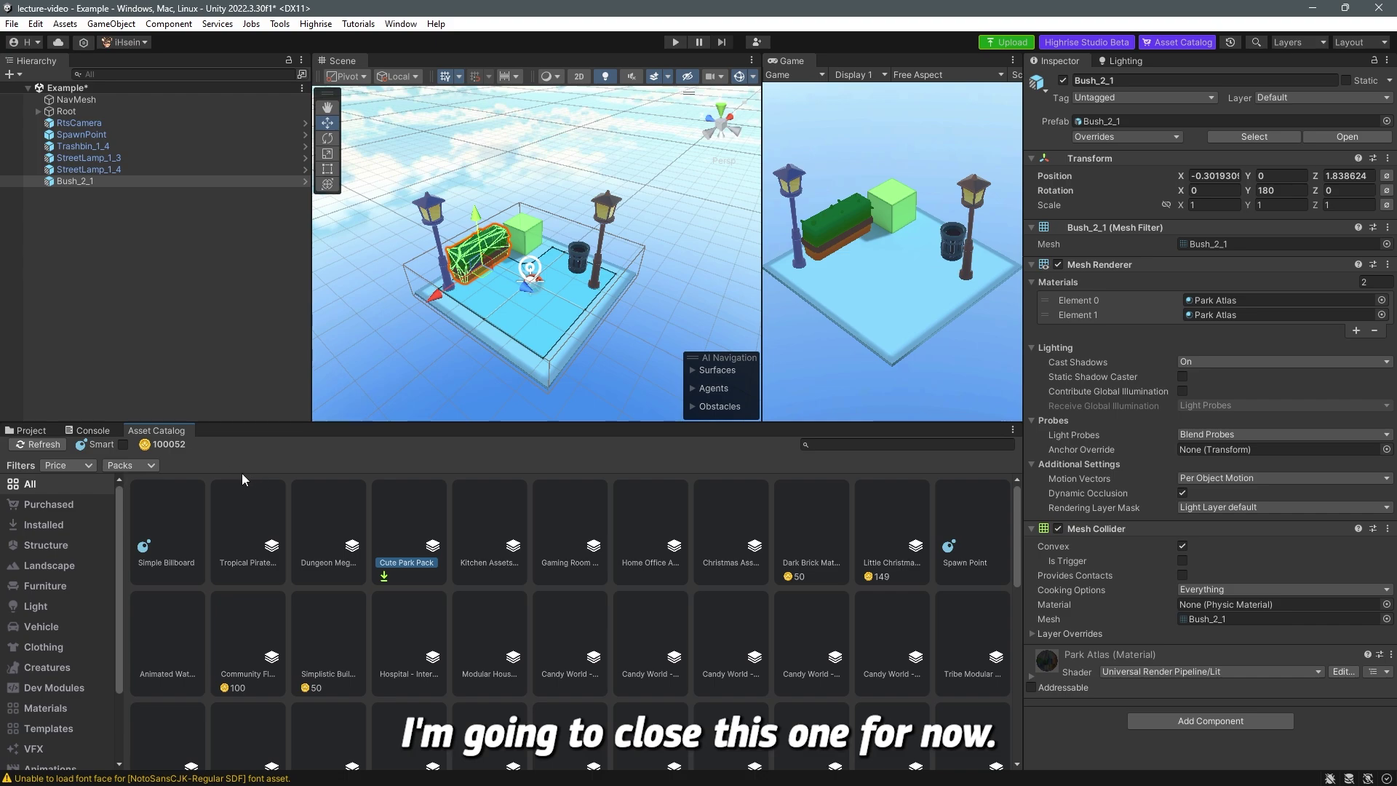
click(40, 444)
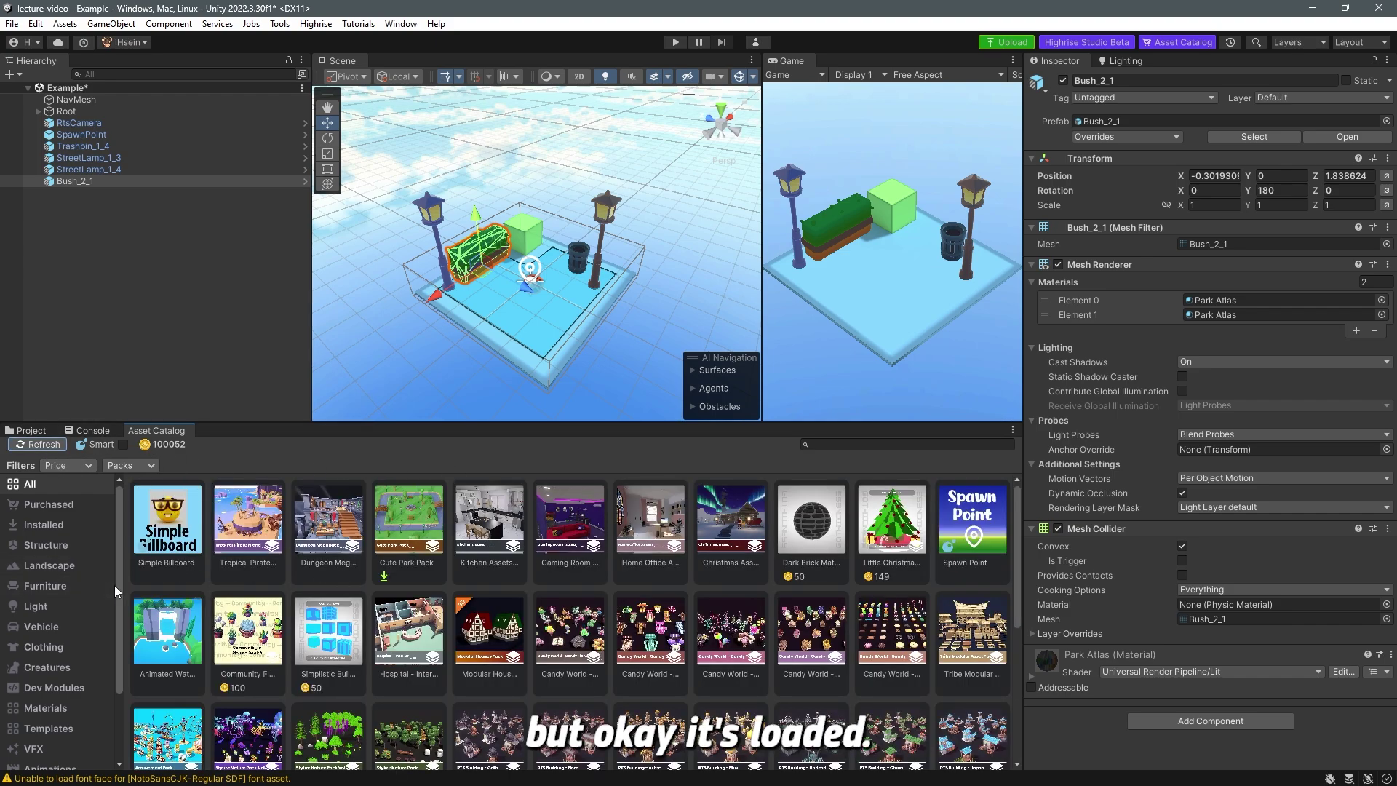
drag(115, 585, 113, 652)
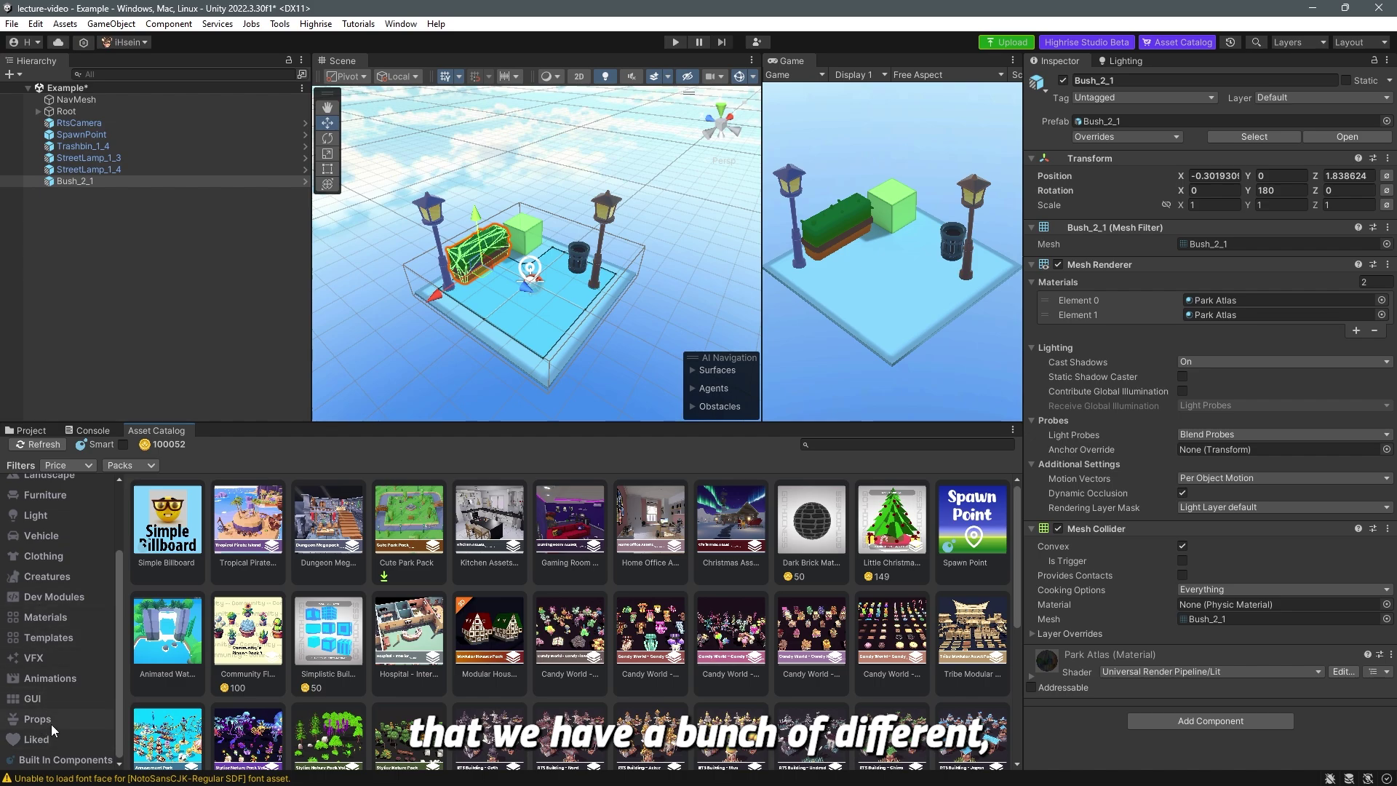
drag(115, 633, 116, 474)
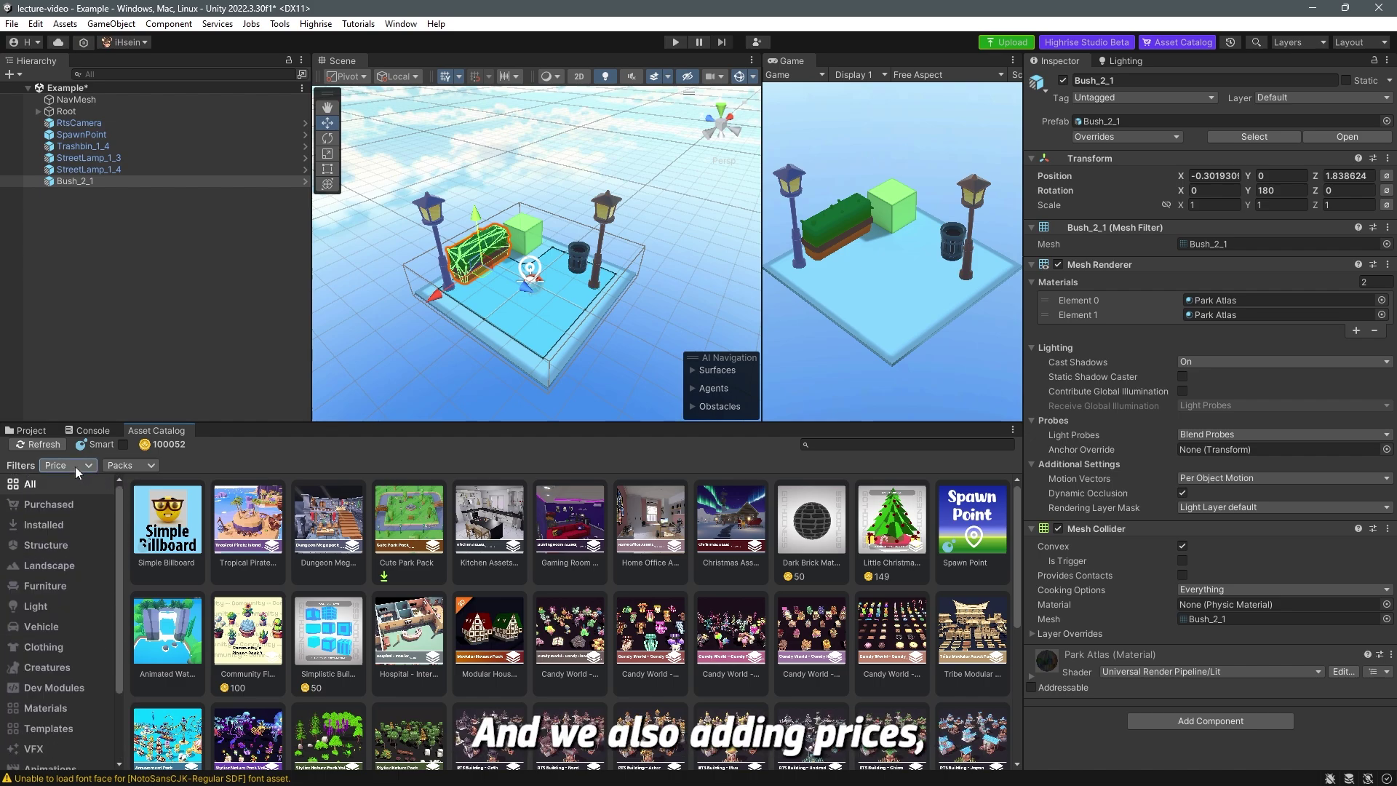
Inspect the Price and Packs filters unchanged, then toggle the Smart filter on and back off
click(76, 465)
click(125, 465)
click(125, 466)
click(112, 455)
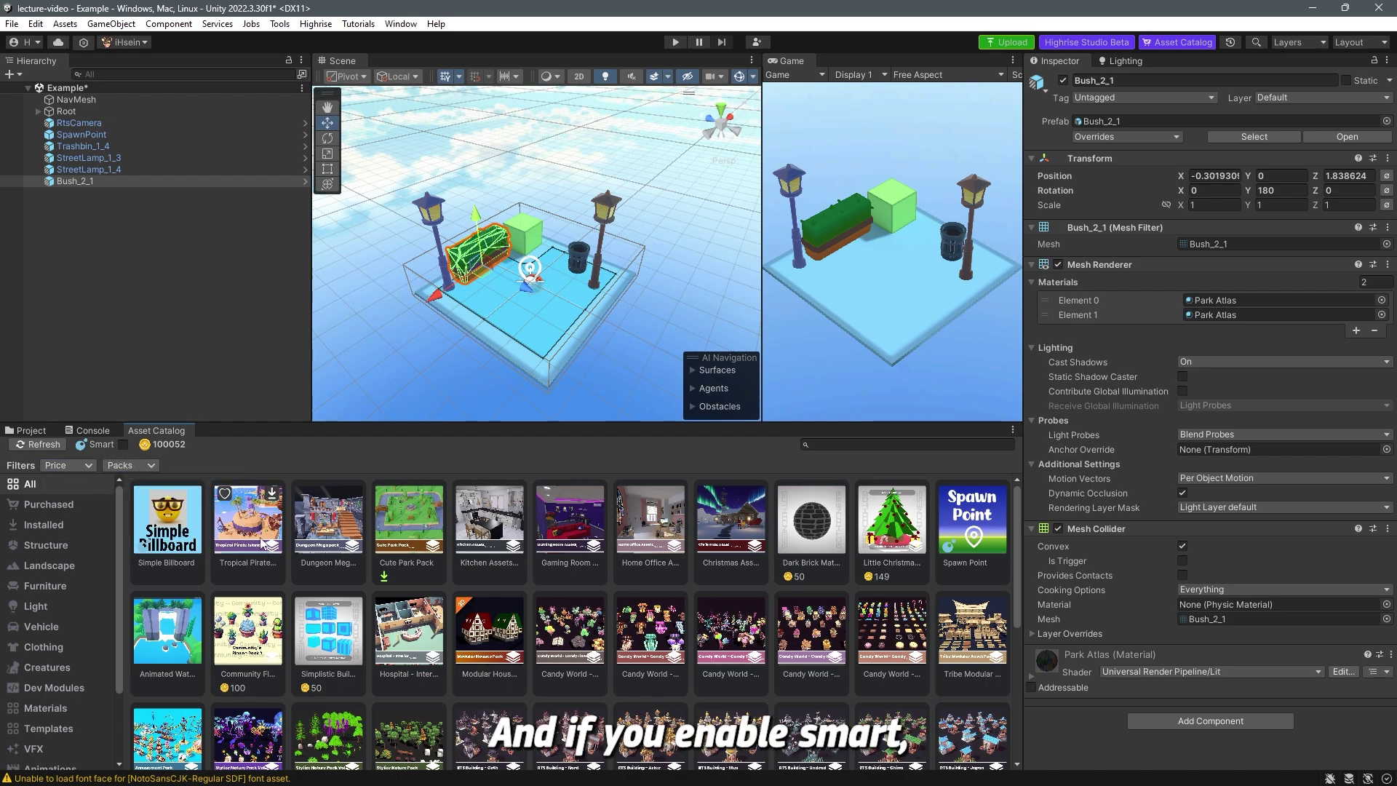
click(123, 446)
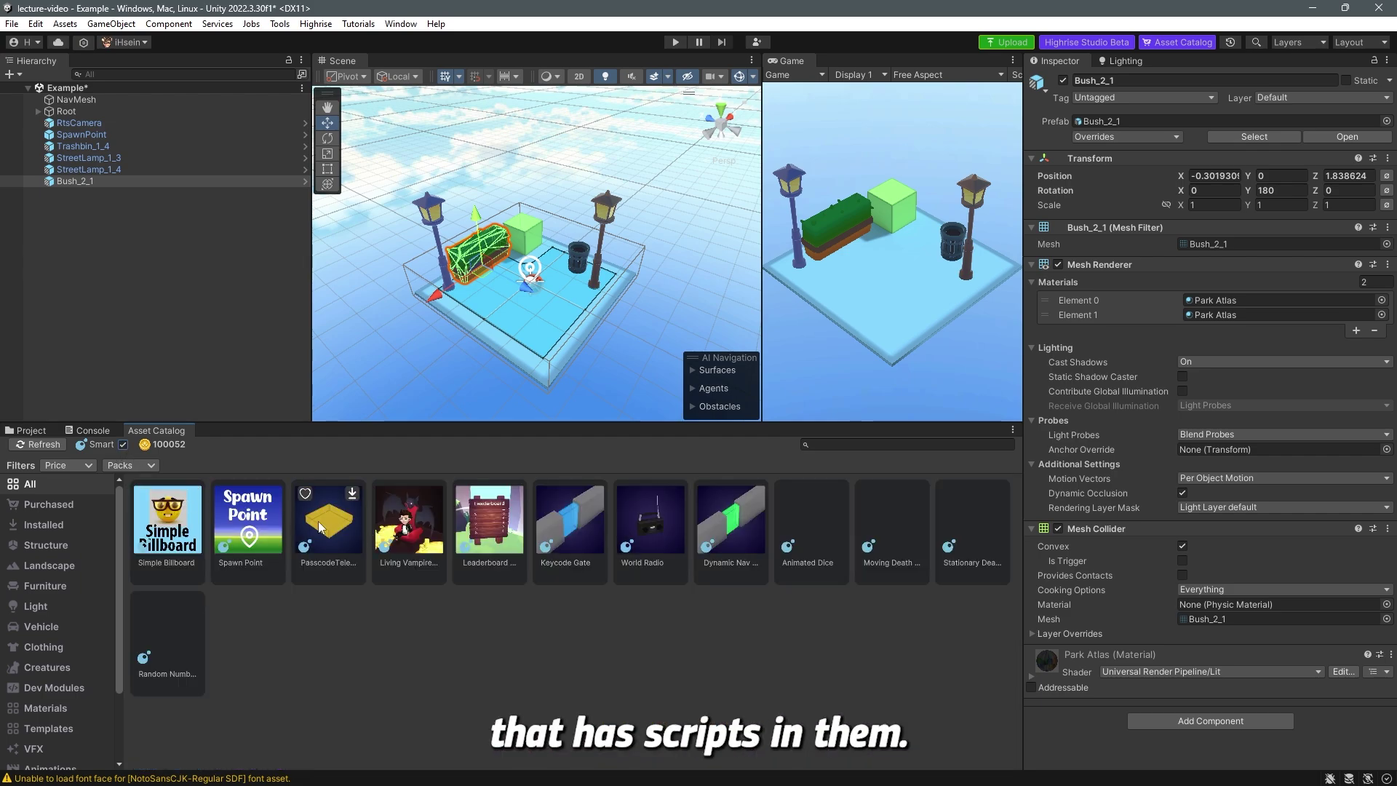
click(123, 445)
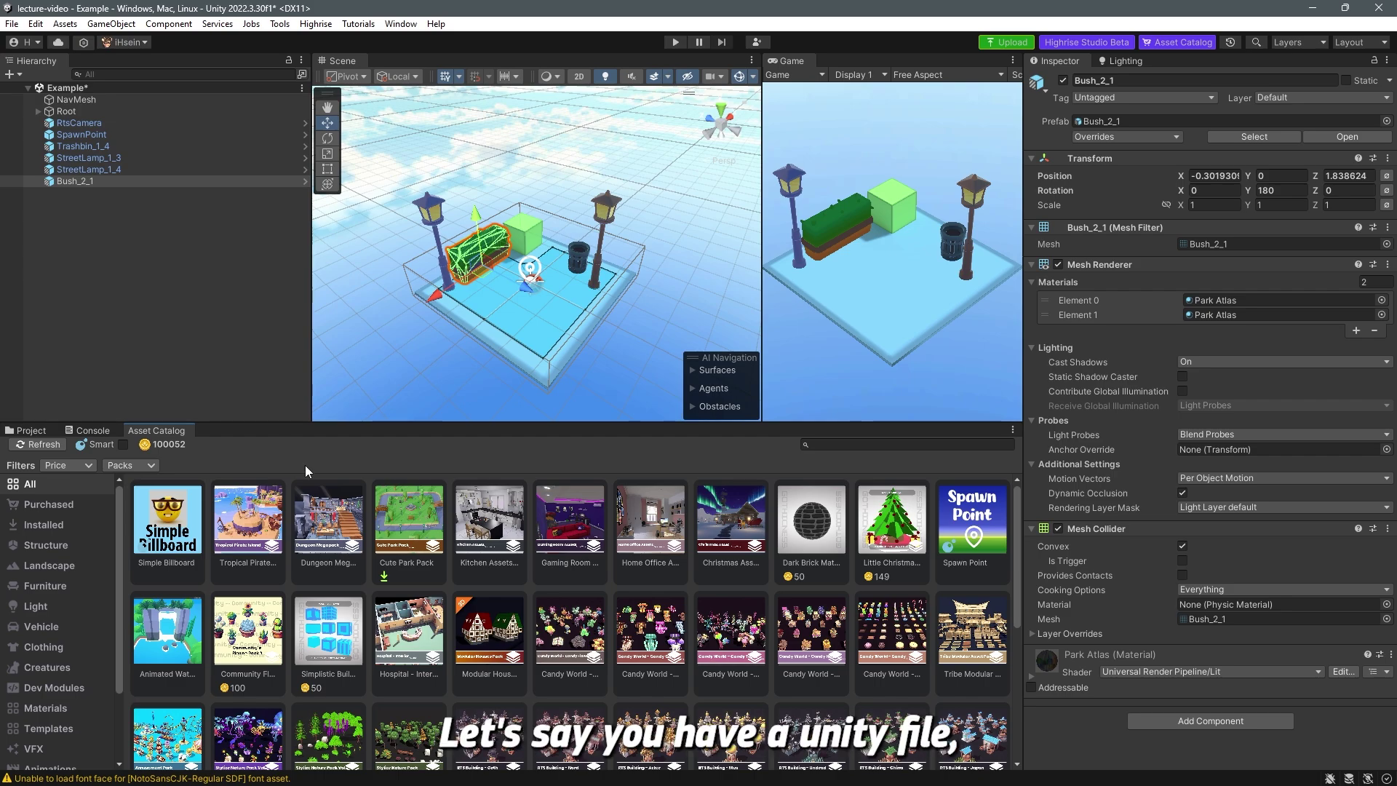
click(173, 312)
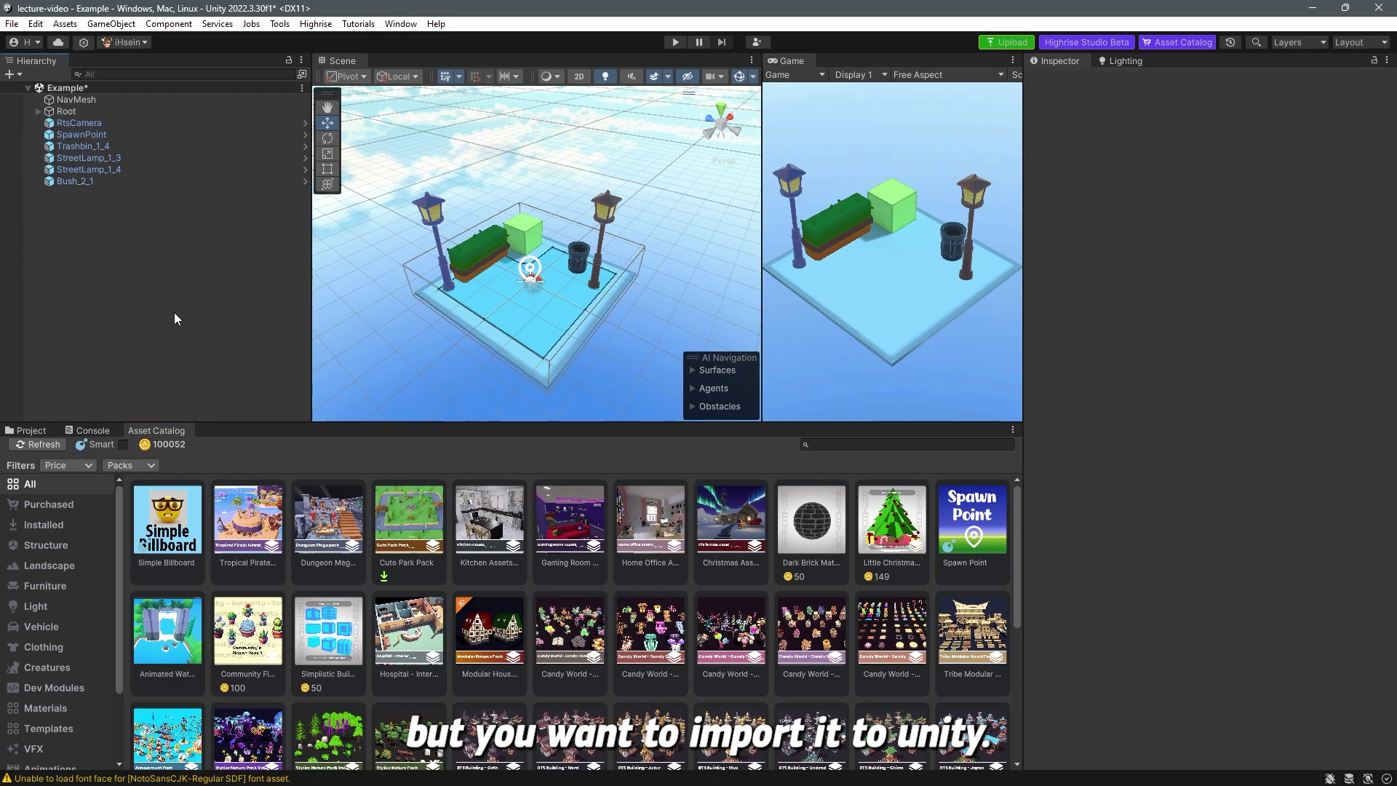
click(64, 26)
mouse_move(155, 208)
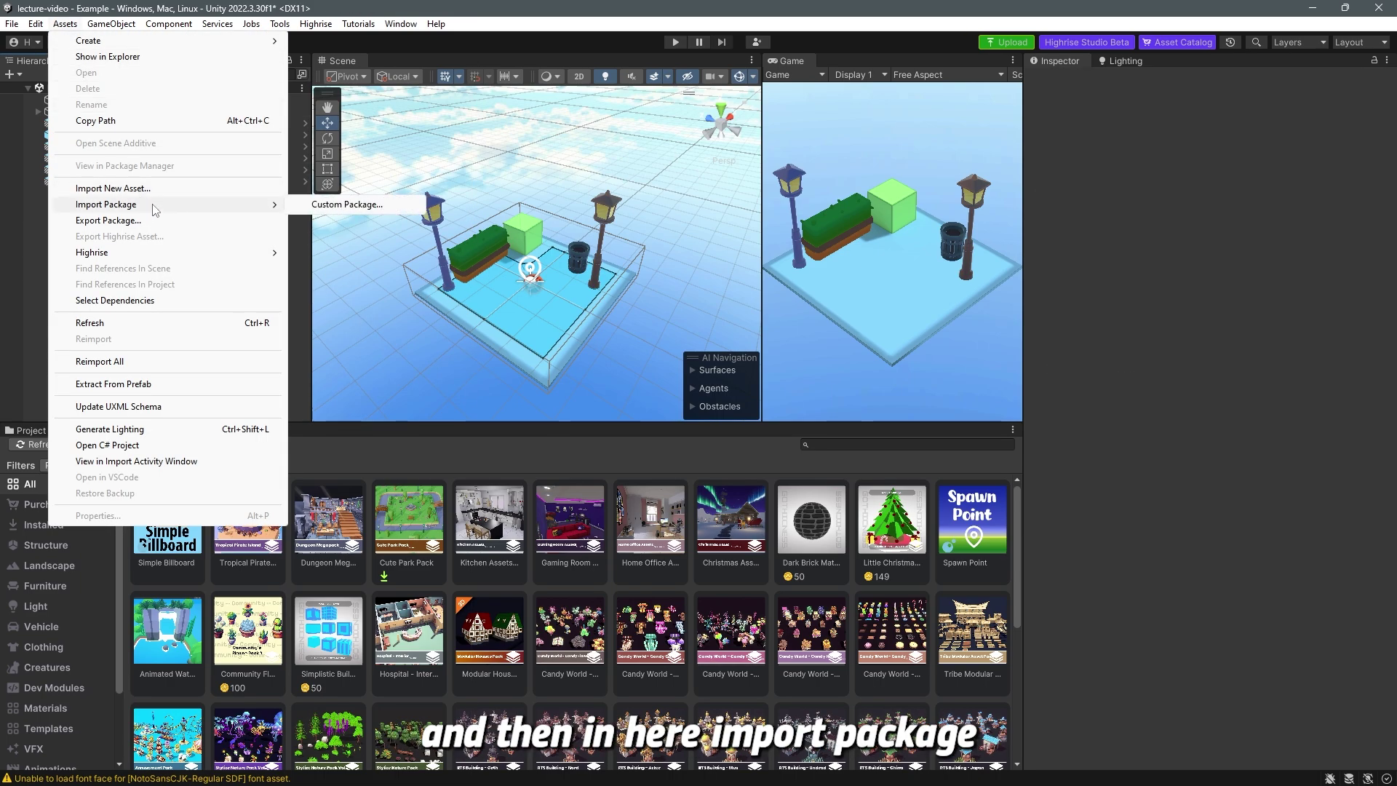
click(346, 204)
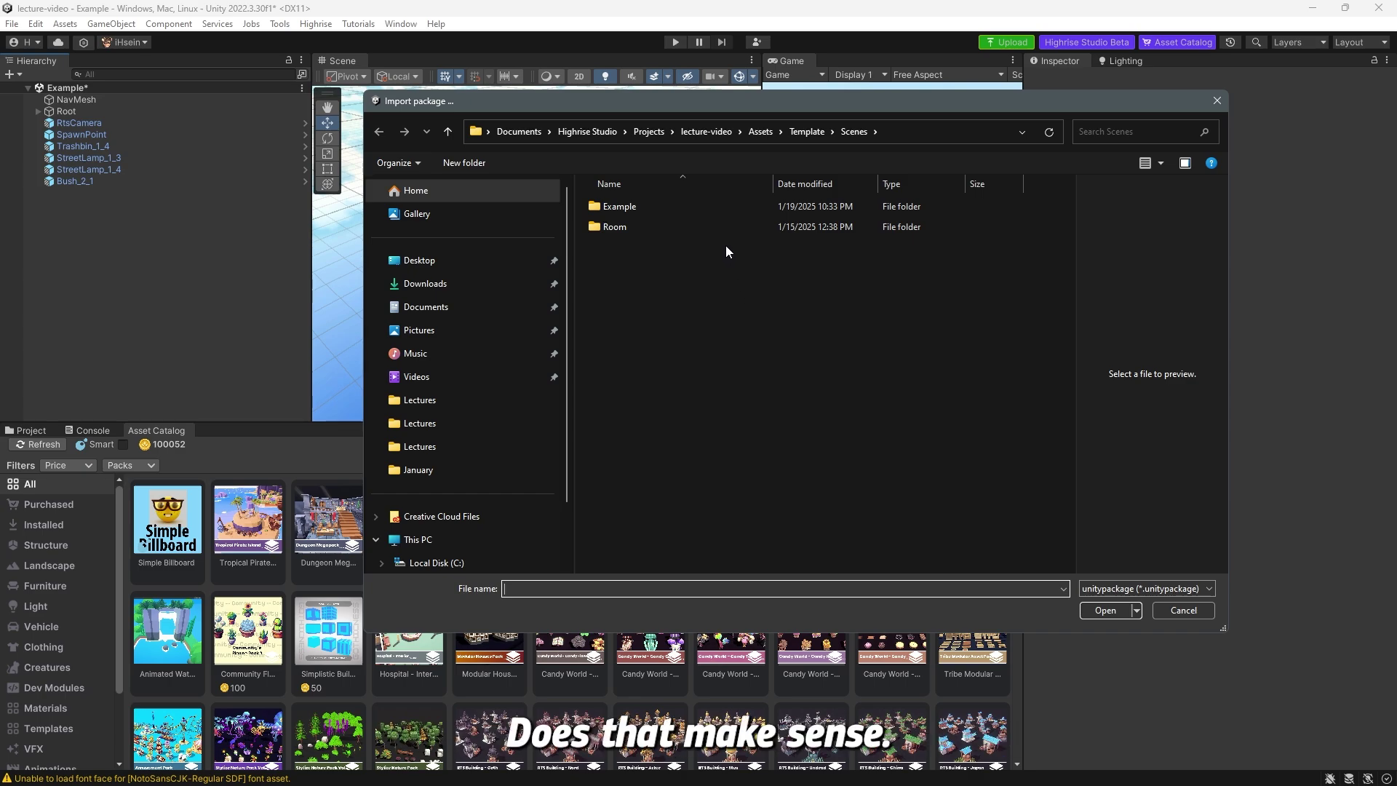
click(653, 251)
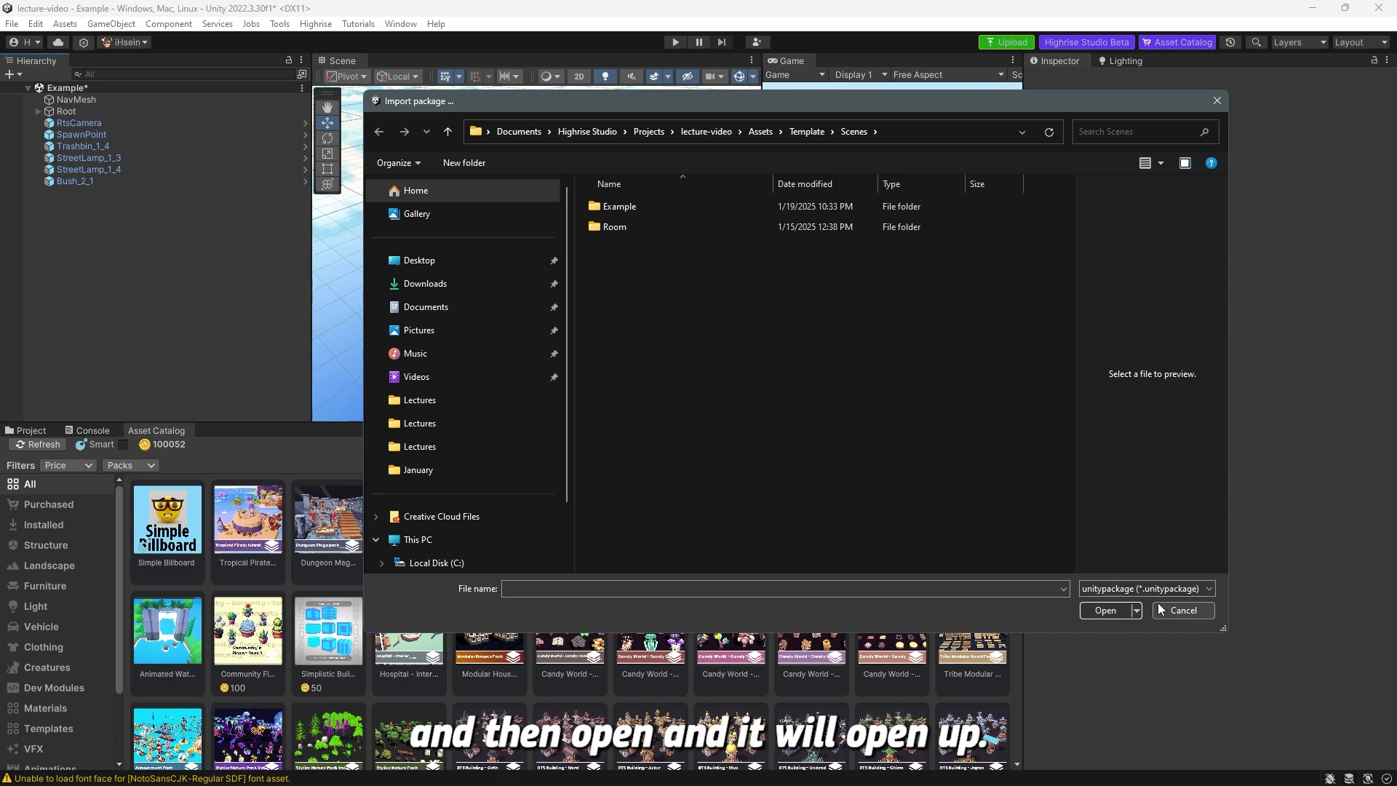
click(1178, 589)
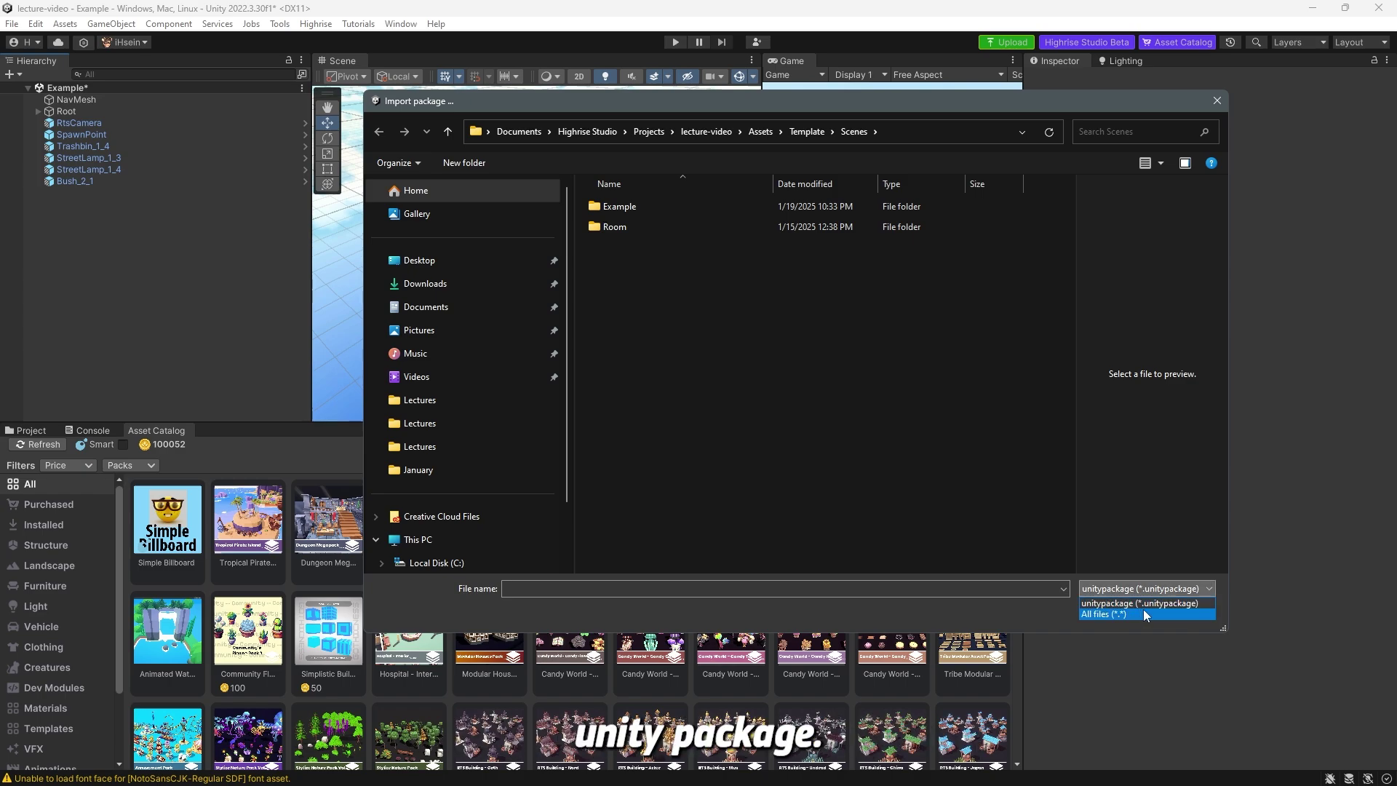
click(1171, 605)
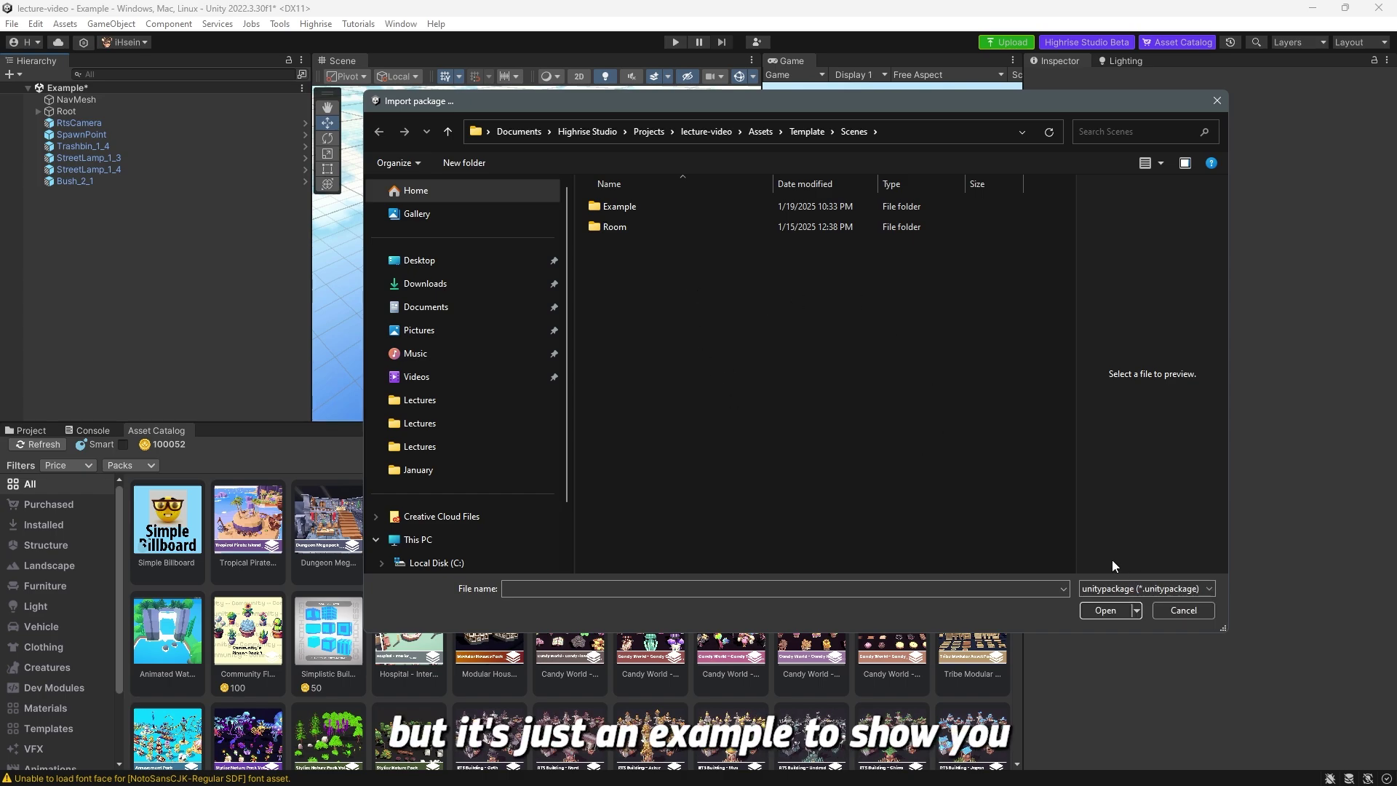
click(466, 287)
double_click(856, 413)
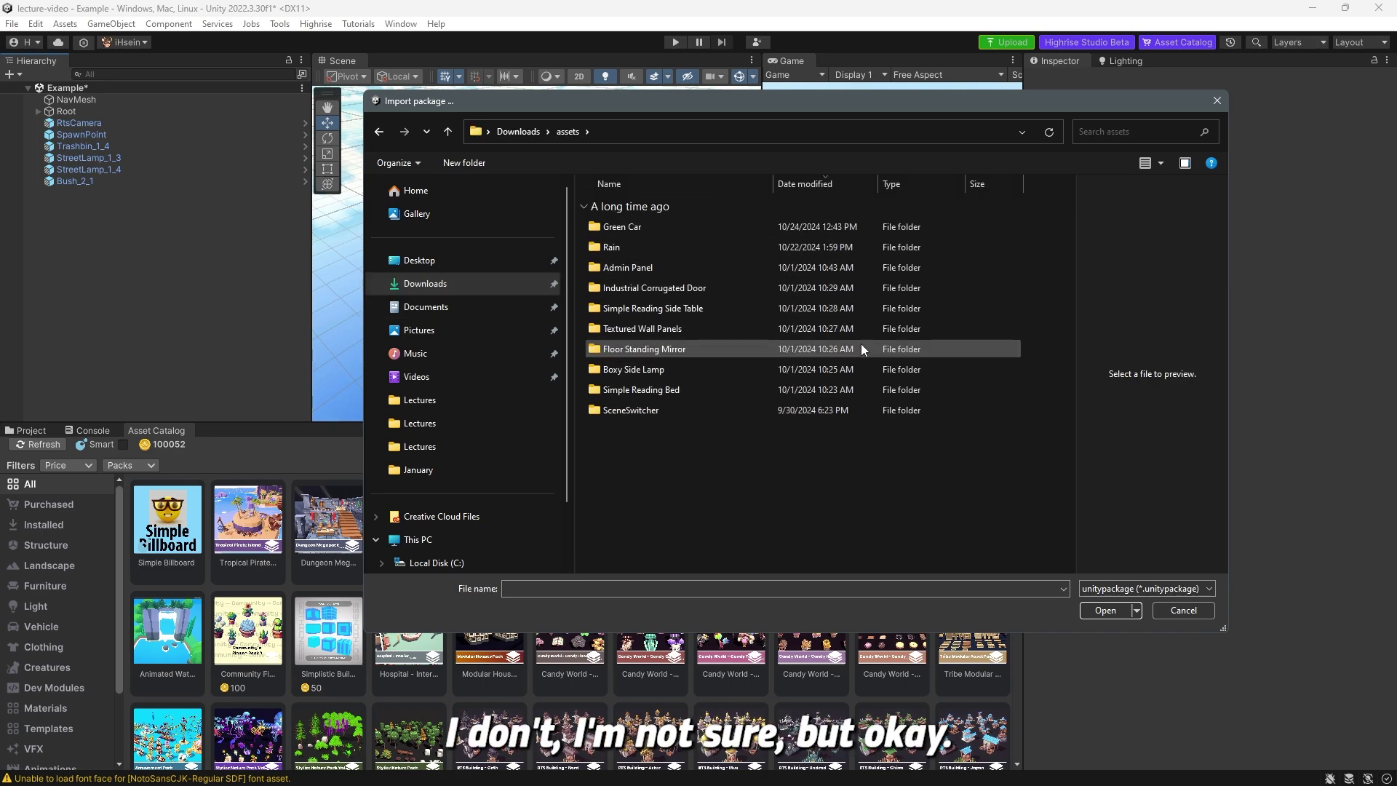
key(BackSpace)
click(1183, 610)
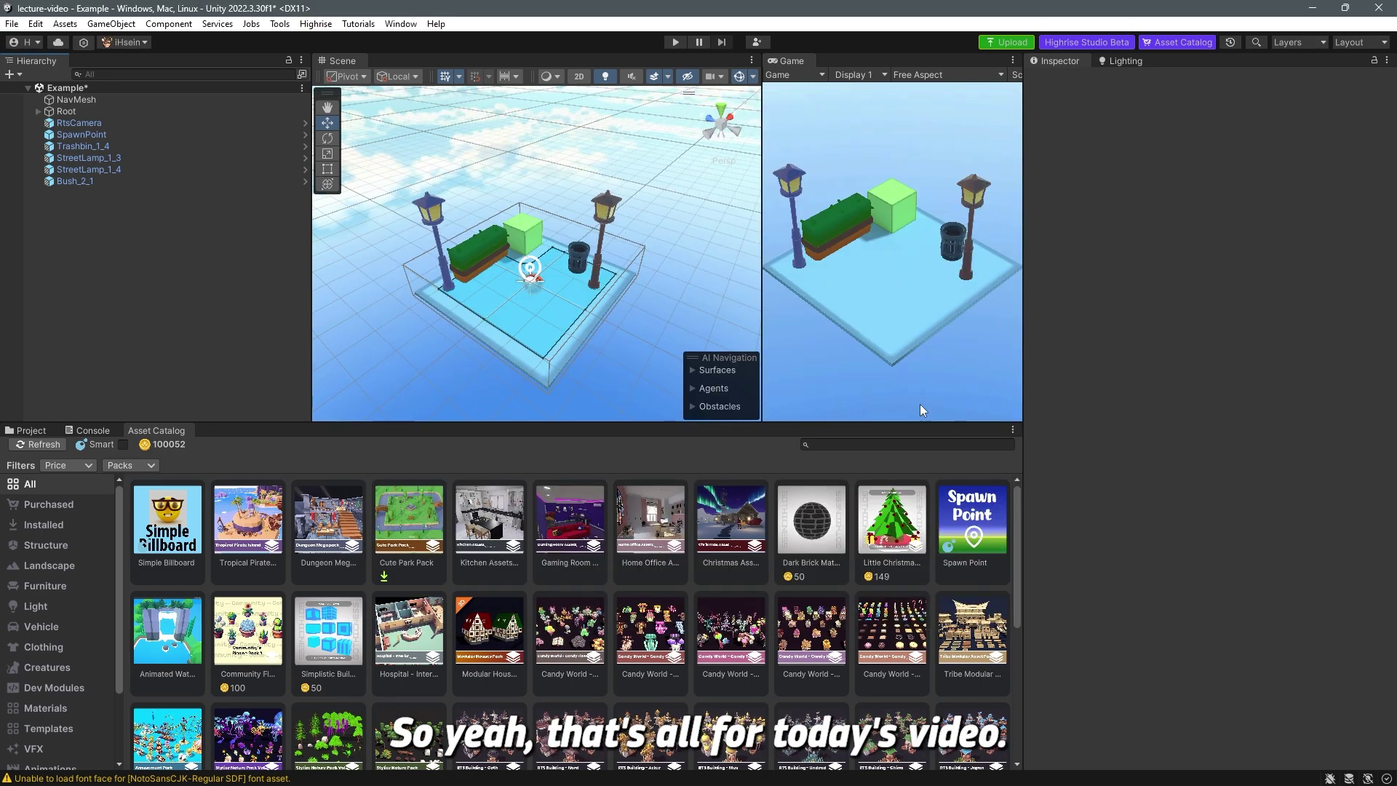